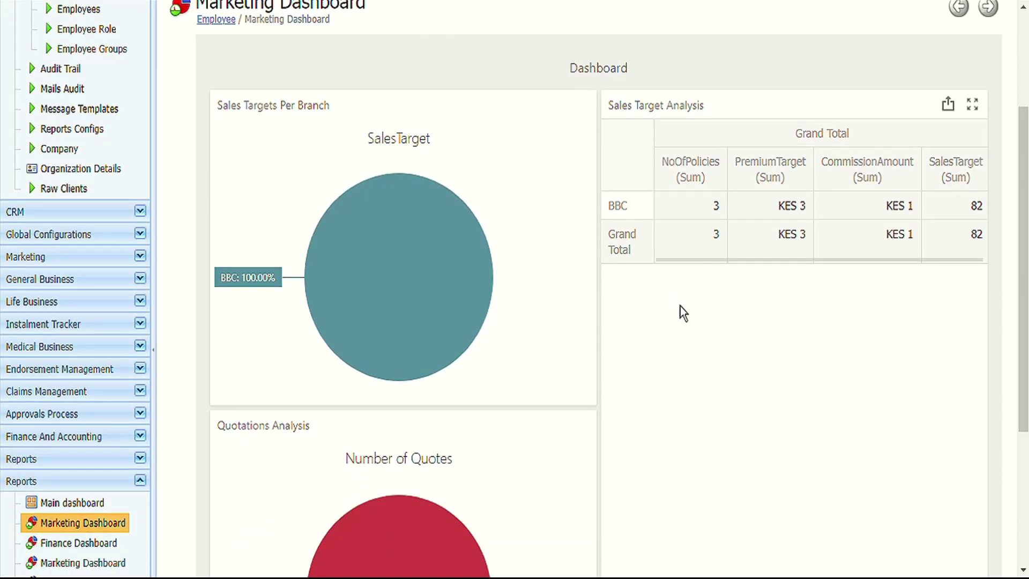
Review the sales target and quotation charts on the Marketing Dashboard.
{"action": "scroll", "coordinate": [681, 331], "scroll_direction": "down", "scroll_amount": 3}
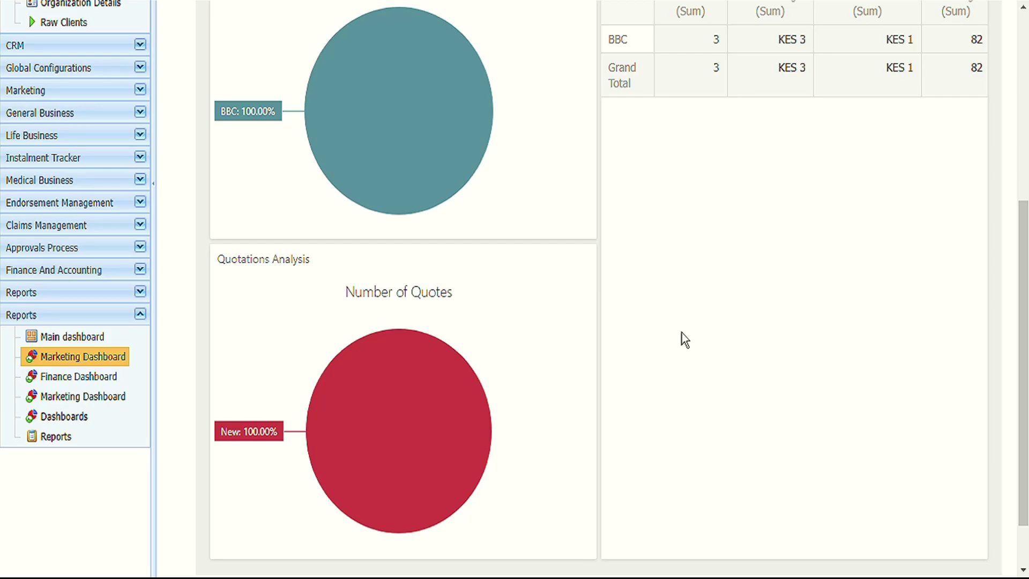
{"action": "scroll", "coordinate": [682, 333], "scroll_direction": "up", "scroll_amount": 6}
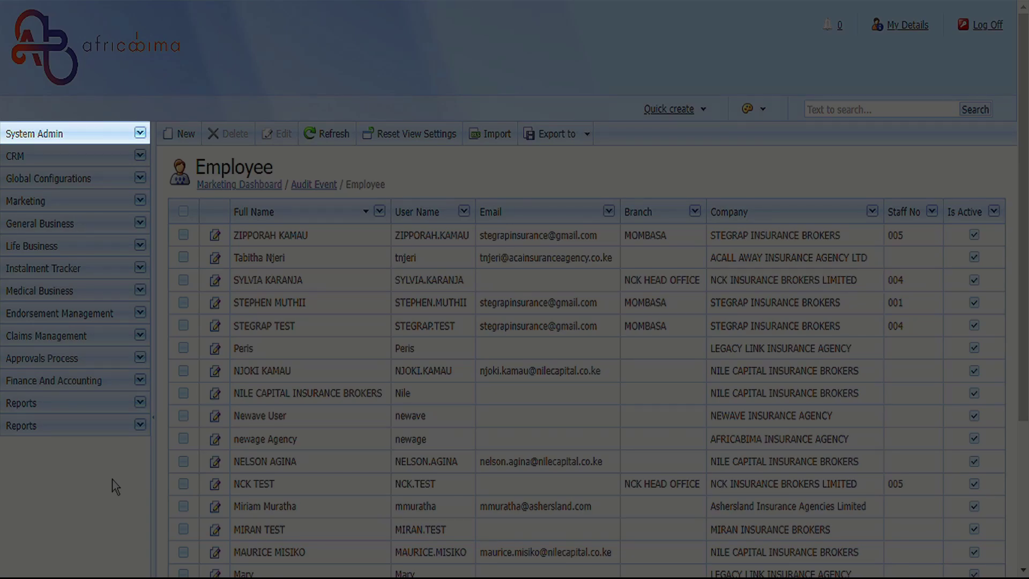
Expand System Admin and view the Employee Role and Employee Groups lists.
{"action": "left_click", "coordinate": [141, 132]}
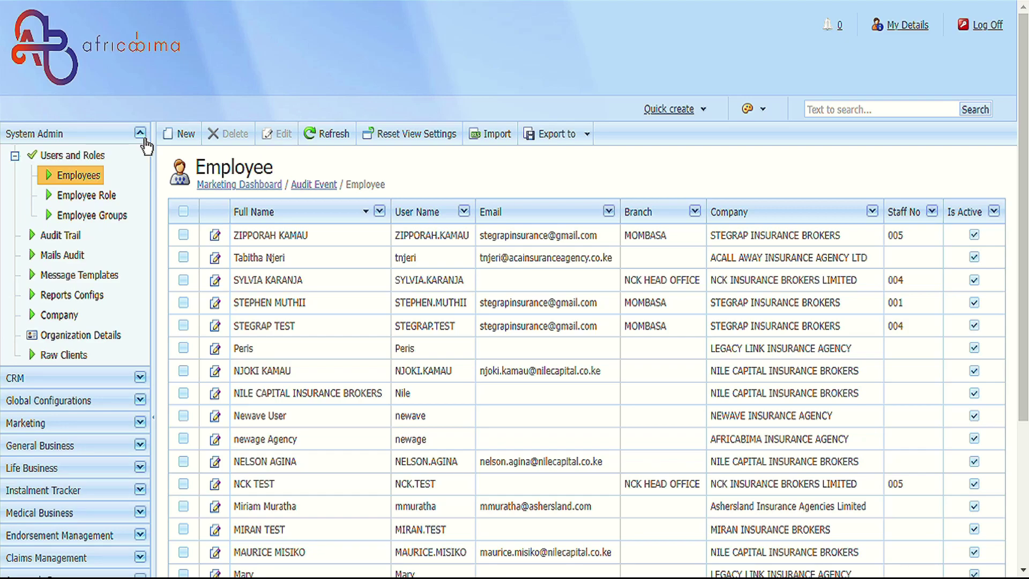
{"action": "left_click", "coordinate": [105, 202]}
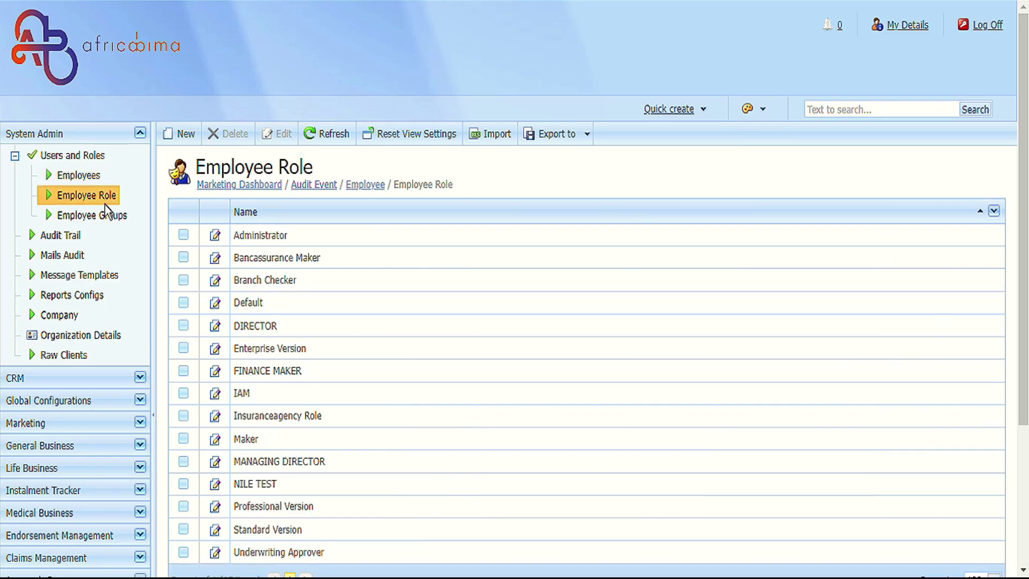
{"action": "left_click", "coordinate": [105, 231]}
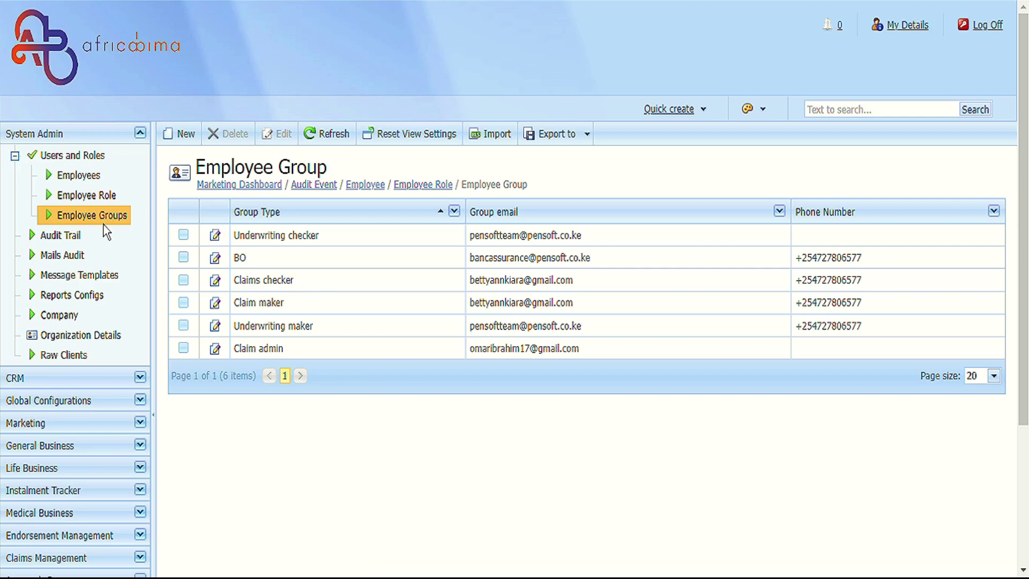
View the Audit Trail, and look through the Mails Audit records of sent e-mails and their delivery status.
{"action": "left_click", "coordinate": [82, 240]}
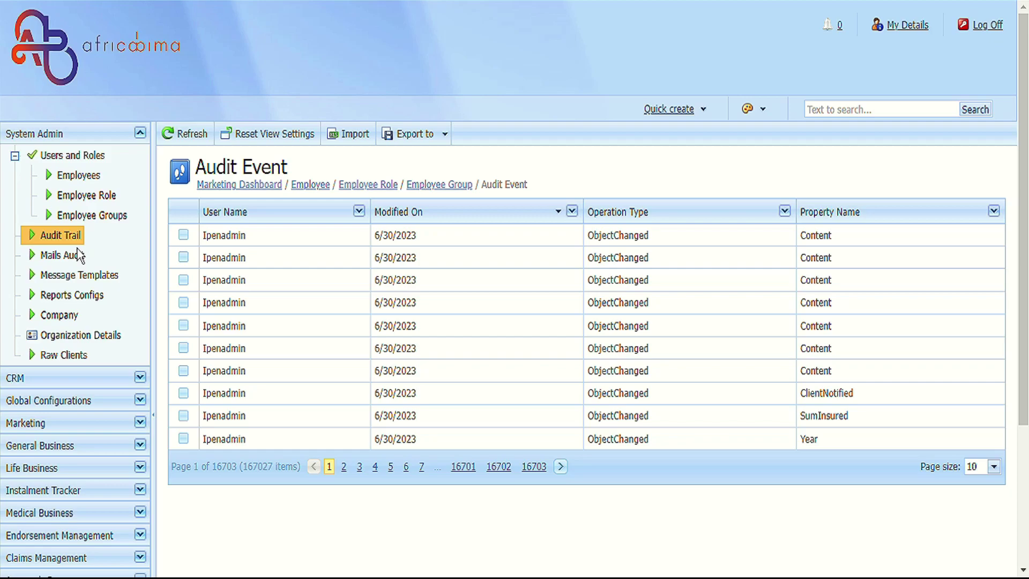
{"action": "left_click", "coordinate": [78, 255]}
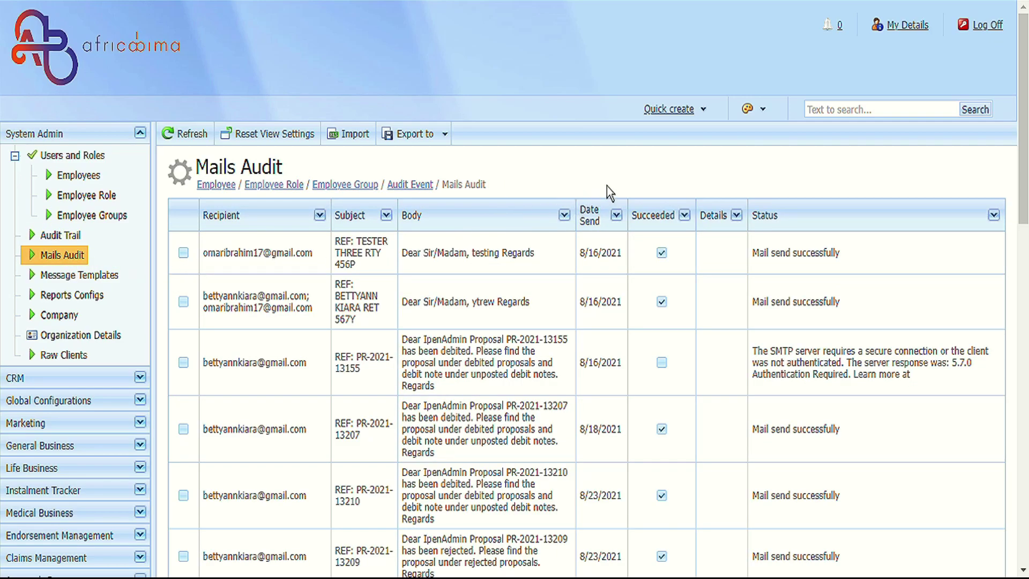
{"action": "scroll", "coordinate": [608, 192], "scroll_direction": "down", "scroll_amount": 5}
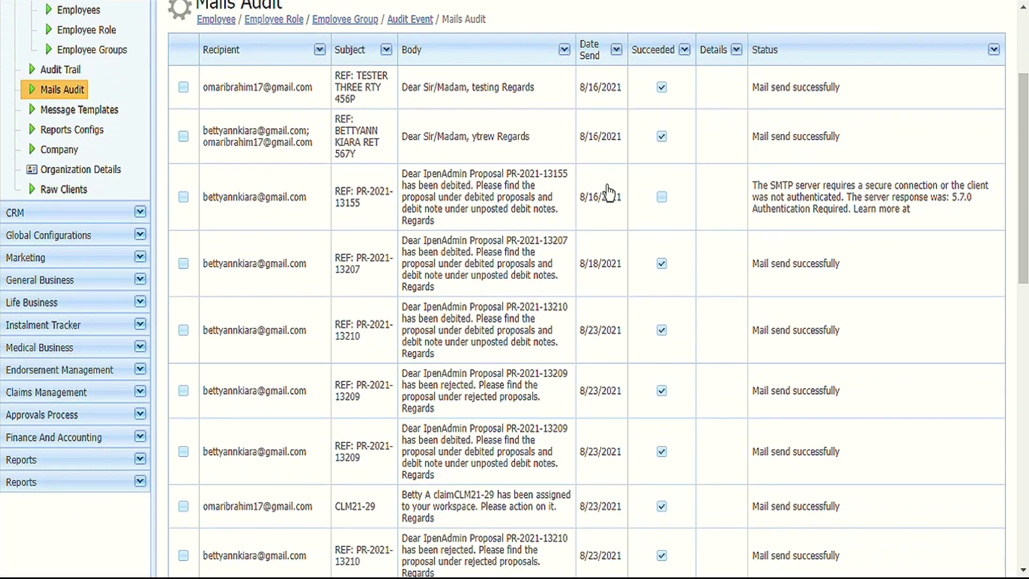
{"action": "scroll", "coordinate": [609, 192], "scroll_direction": "down", "scroll_amount": 2}
{"action": "scroll", "coordinate": [608, 192], "scroll_direction": "down", "scroll_amount": 3}
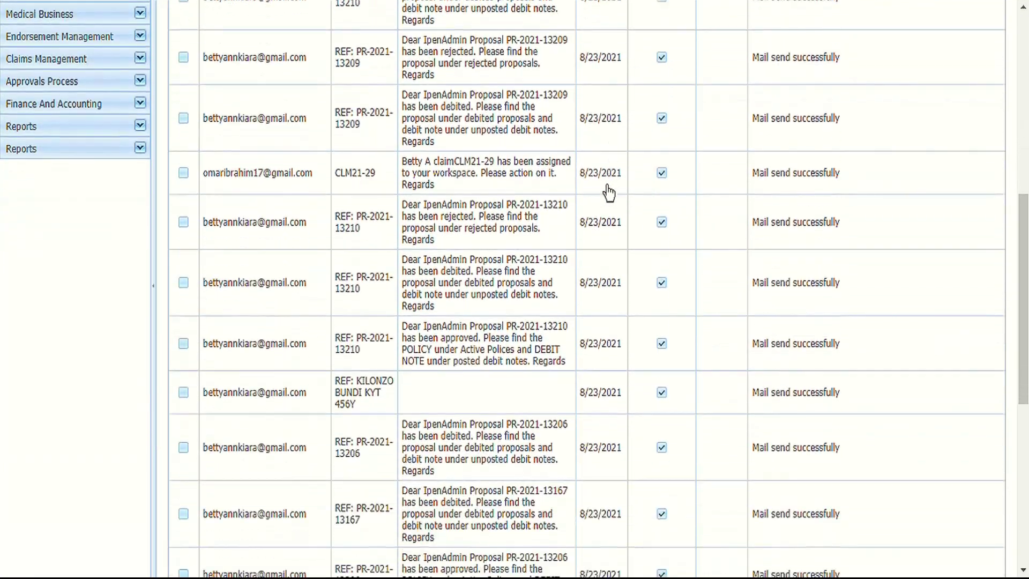
{"action": "scroll", "coordinate": [608, 192], "scroll_direction": "down", "scroll_amount": 8}
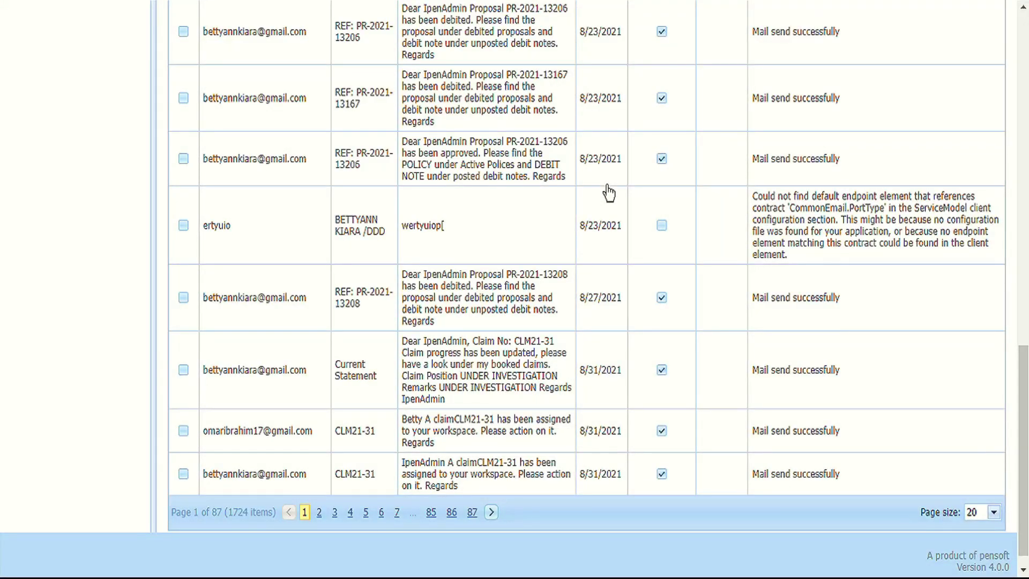
{"action": "scroll", "coordinate": [609, 192], "scroll_direction": "up", "scroll_amount": 15}
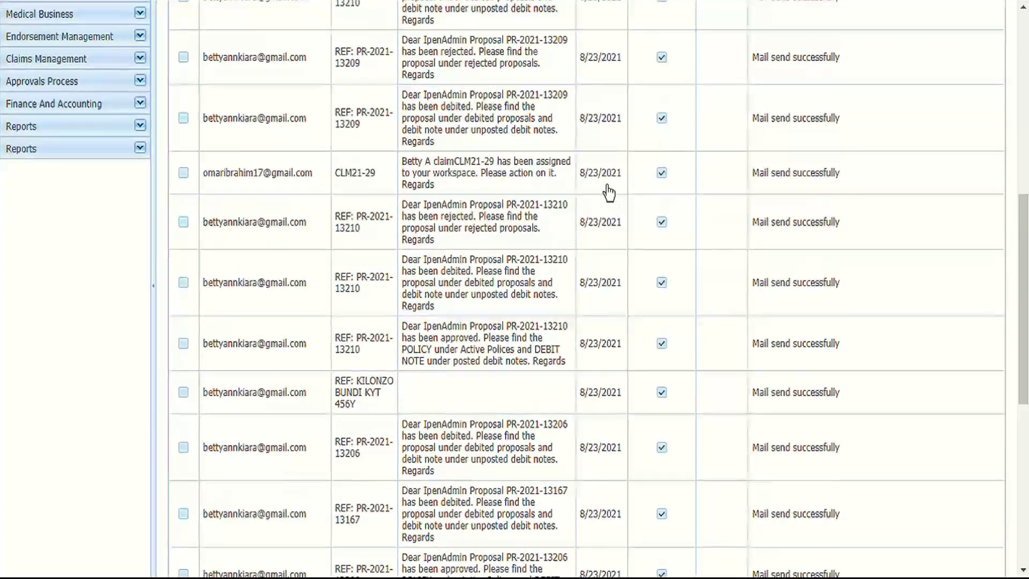
{"action": "scroll", "coordinate": [609, 192], "scroll_direction": "up", "scroll_amount": 5}
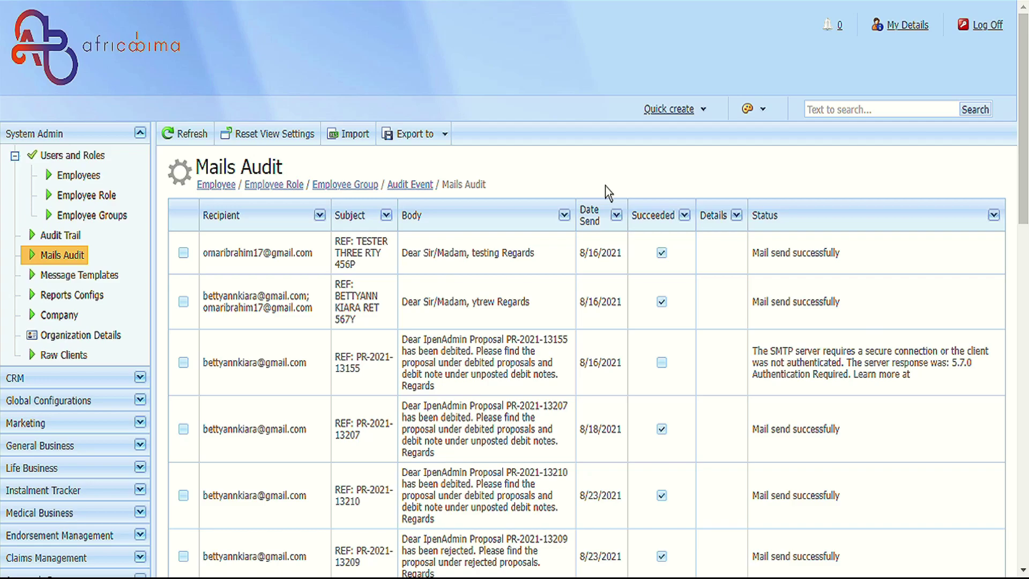
View the Message Templates, Reports Configs and Company records under System Admin.
{"action": "left_click", "coordinate": [89, 279]}
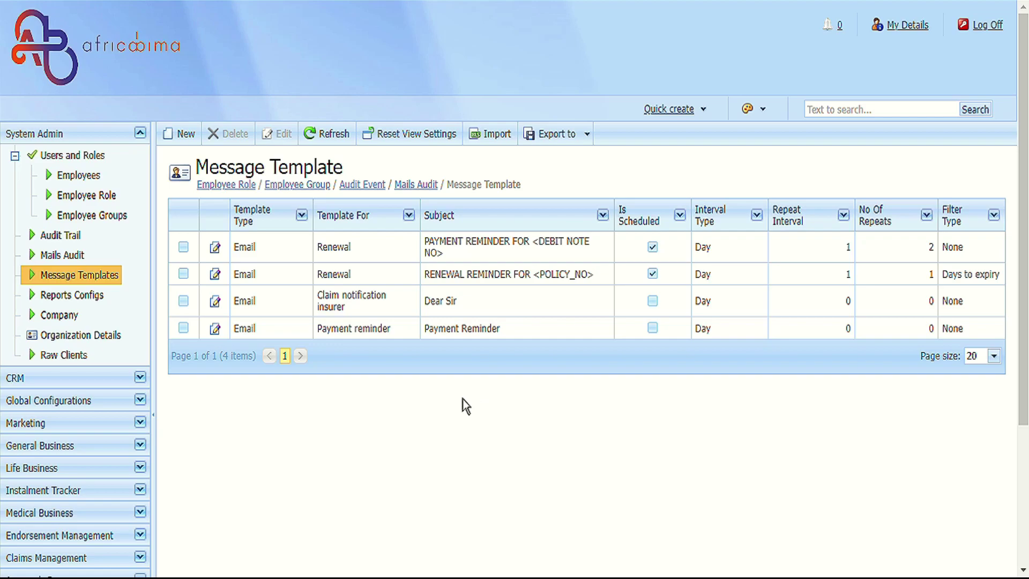
{"action": "left_click", "coordinate": [88, 296]}
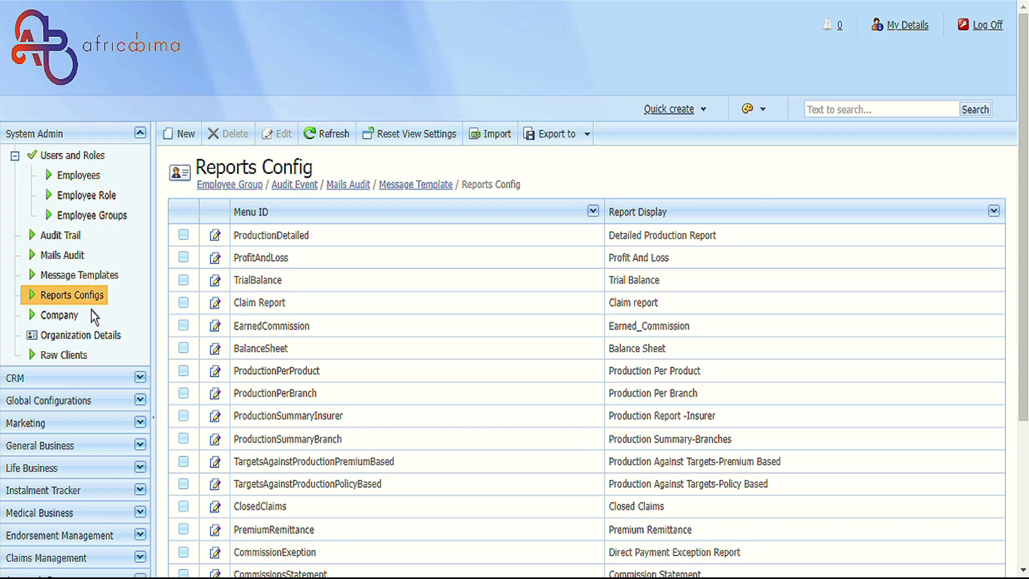
{"action": "left_click", "coordinate": [91, 314]}
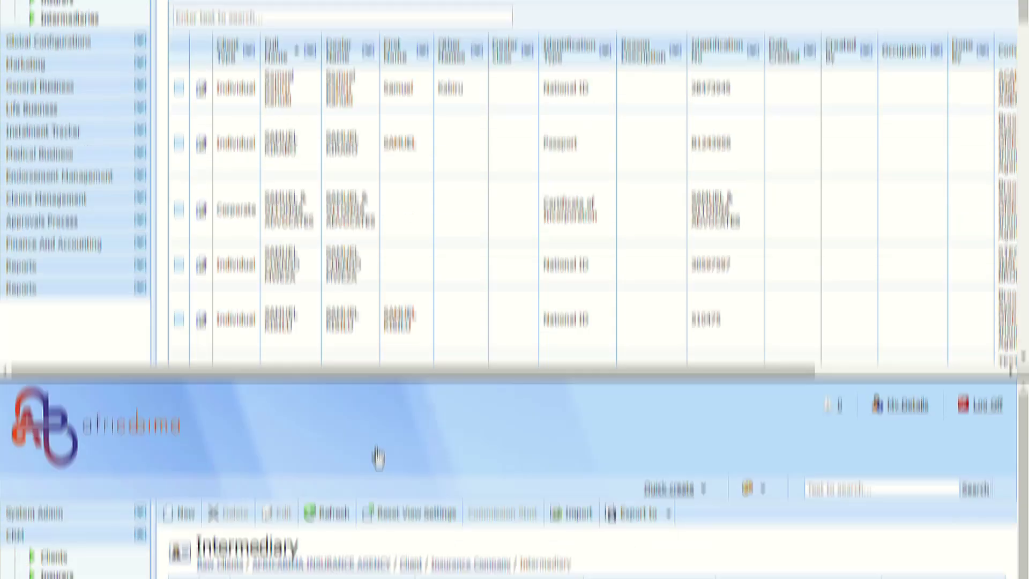
Look through the client records in the CRM client list.
{"action": "scroll", "coordinate": [444, 117], "scroll_direction": "down", "scroll_amount": 12}
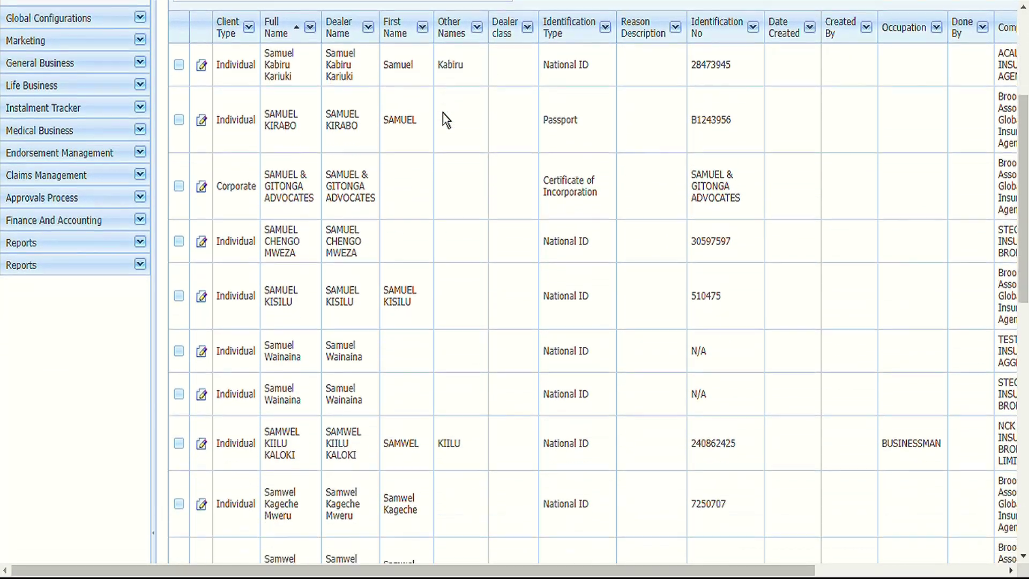
{"action": "scroll", "coordinate": [444, 119], "scroll_direction": "down", "scroll_amount": 4}
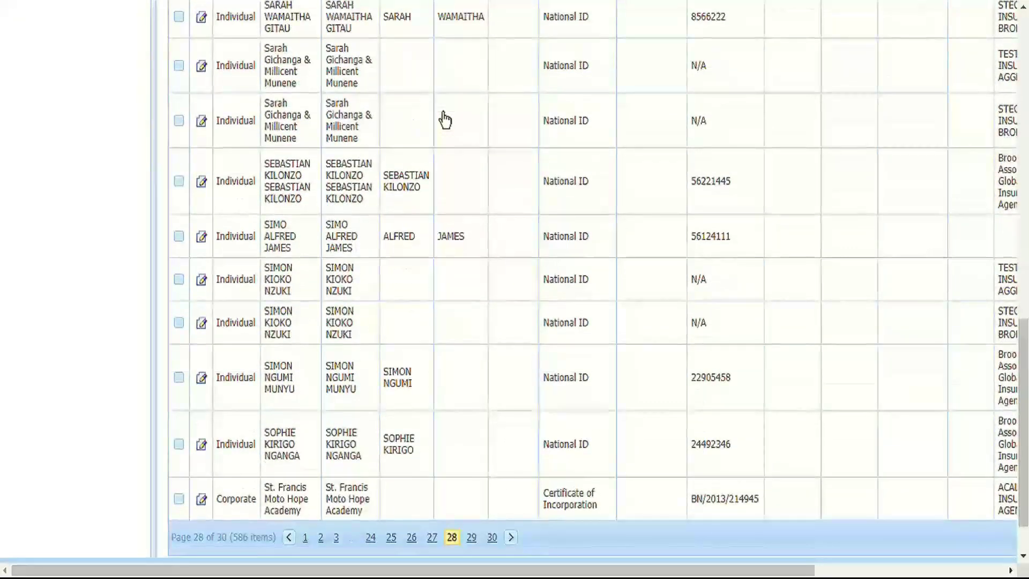
{"action": "scroll", "coordinate": [444, 119], "scroll_direction": "up", "scroll_amount": 1}
{"action": "scroll", "coordinate": [444, 119], "scroll_direction": "up", "scroll_amount": 15}
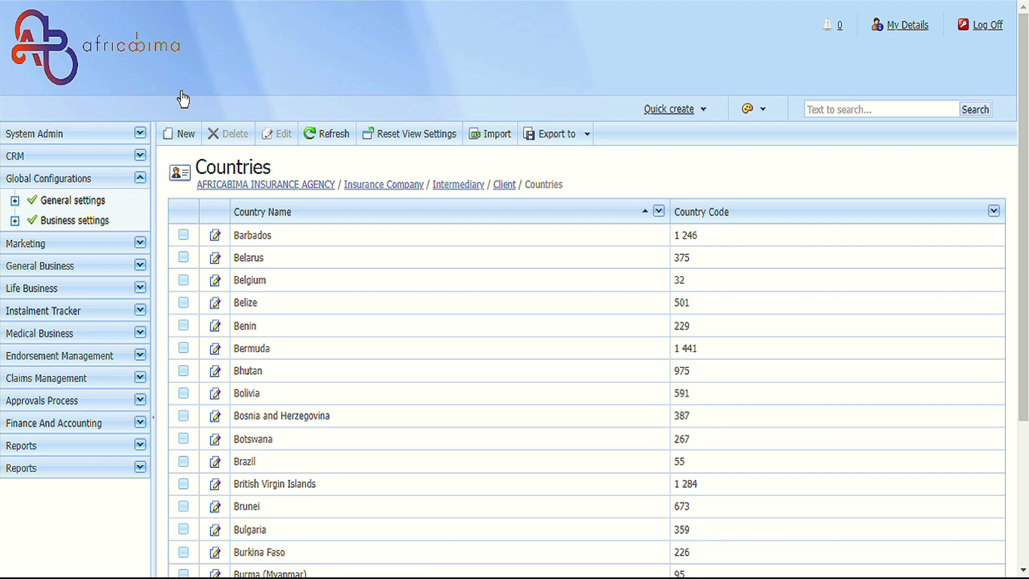
Expand General settings under Global Configurations, examine its entries, and collapse the group again.
{"action": "left_click", "coordinate": [40, 207]}
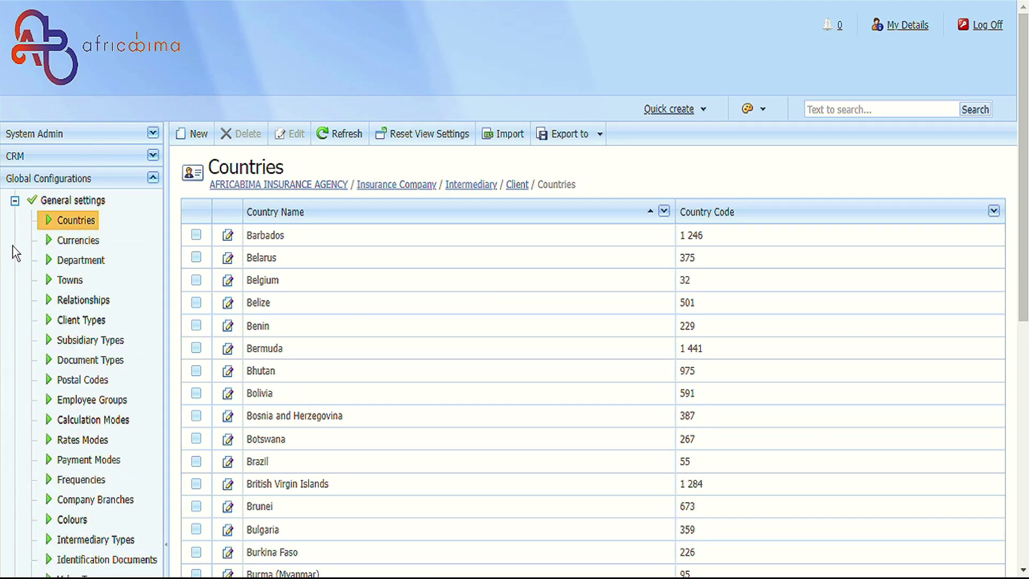
{"action": "scroll", "coordinate": [15, 252], "scroll_direction": "down", "scroll_amount": 2}
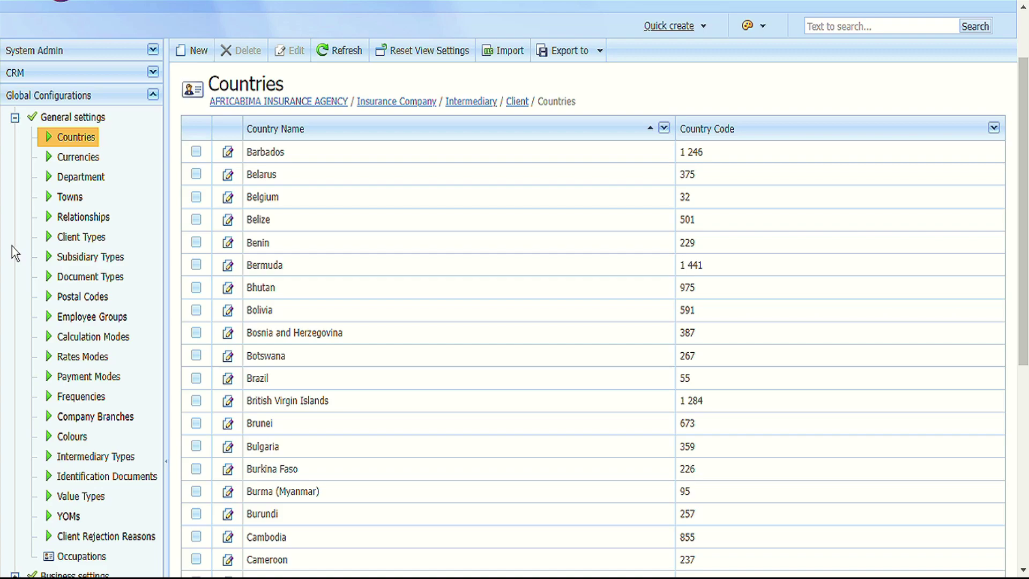
{"action": "scroll", "coordinate": [12, 246], "scroll_direction": "up", "scroll_amount": 2}
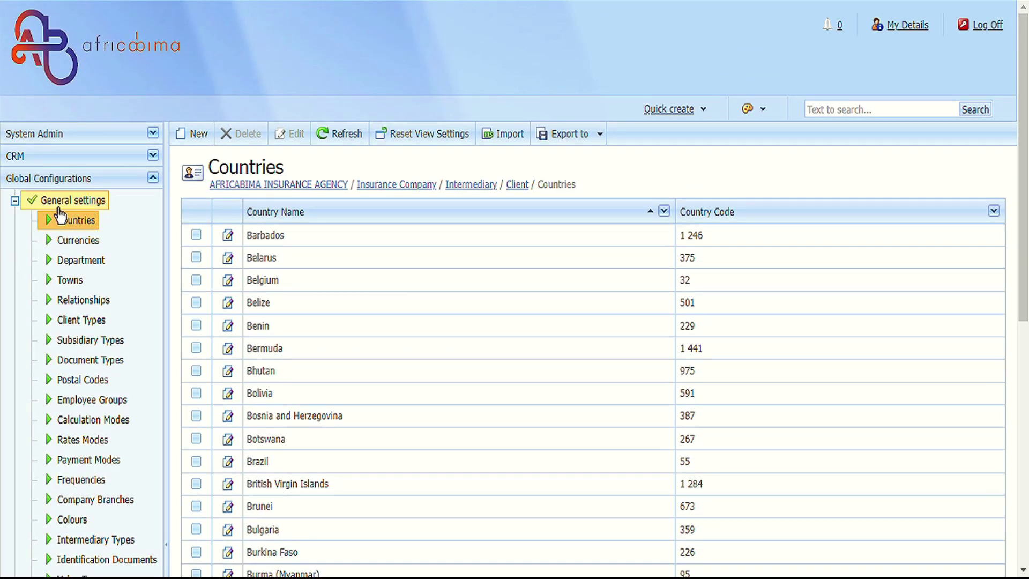
{"action": "left_click", "coordinate": [60, 208]}
Expand Business settings and look through the Products list with its codes, commission rates and insurers.
{"action": "left_click", "coordinate": [41, 228]}
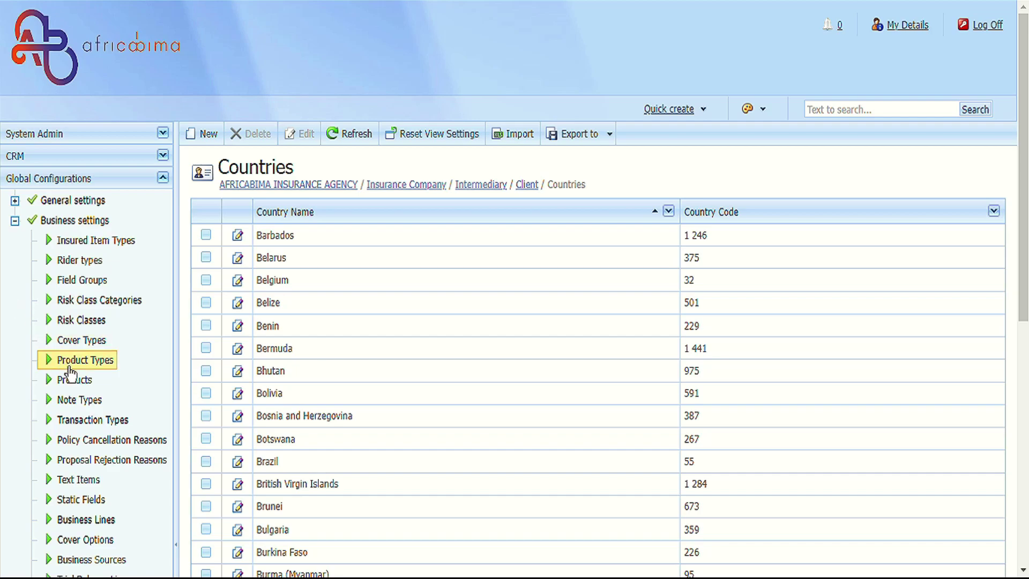
{"action": "left_click", "coordinate": [82, 385]}
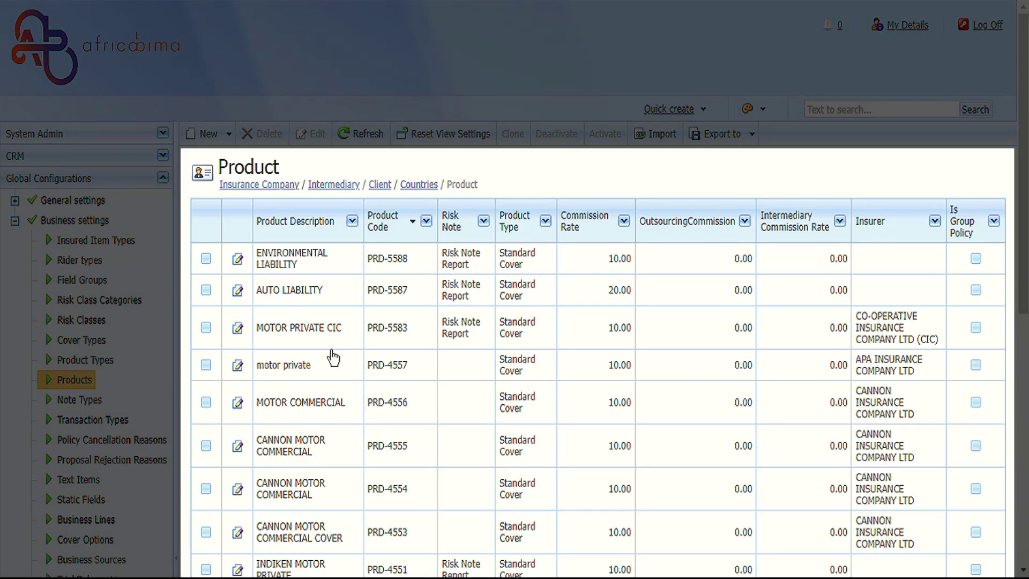
{"action": "scroll", "coordinate": [333, 357], "scroll_direction": "down", "scroll_amount": 5}
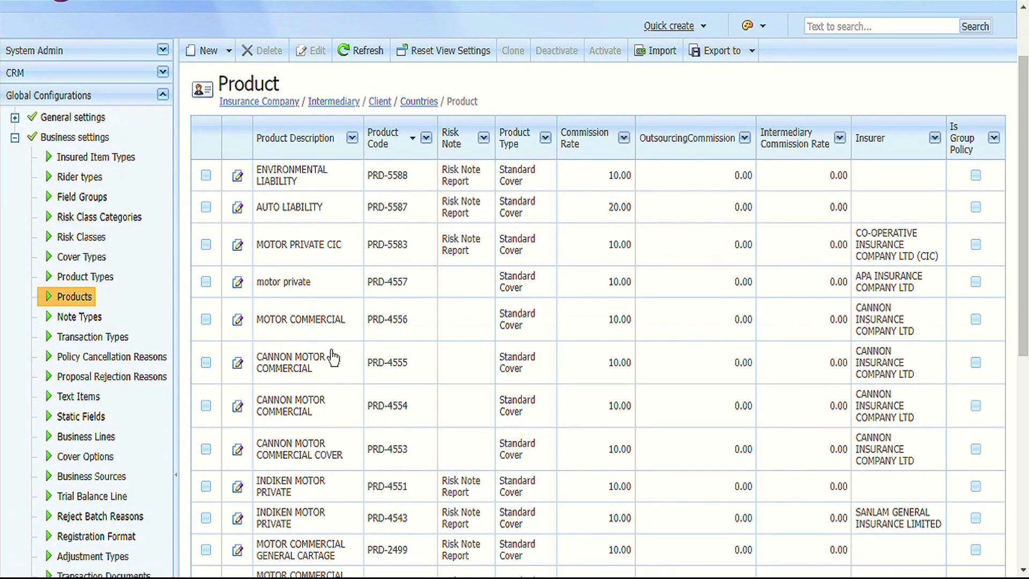
{"action": "scroll", "coordinate": [333, 357], "scroll_direction": "down", "scroll_amount": 5}
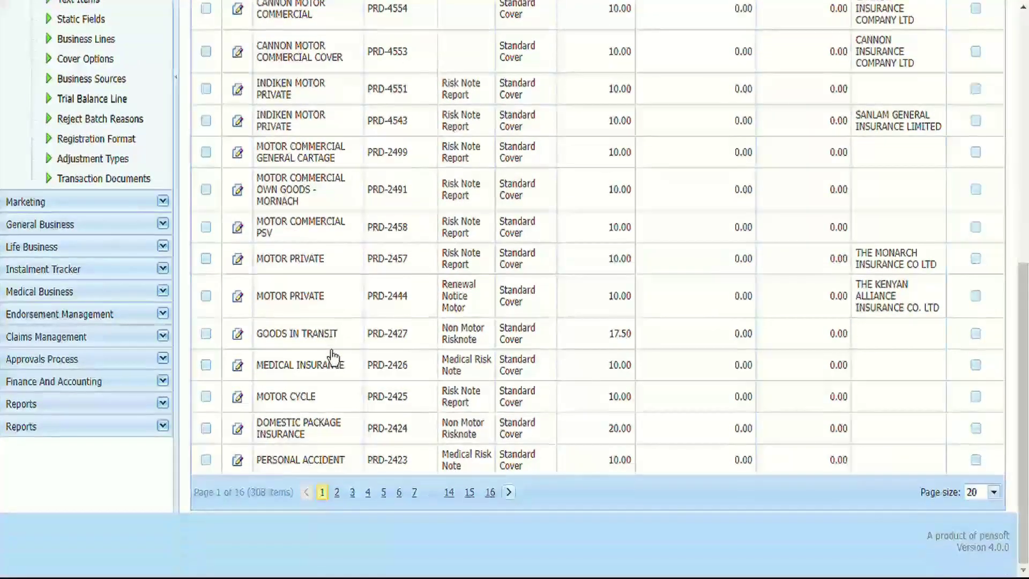
{"action": "scroll", "coordinate": [334, 357], "scroll_direction": "up", "scroll_amount": 9}
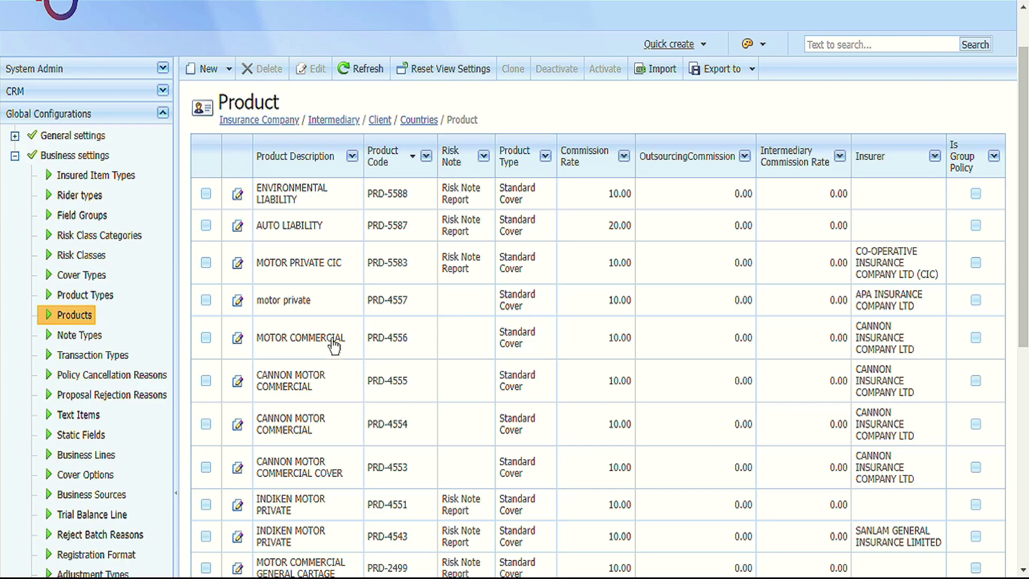
Open the MOTOR PRIVATE CIC product and examine its details and additional benefits.
{"action": "double_click", "coordinate": [321, 268]}
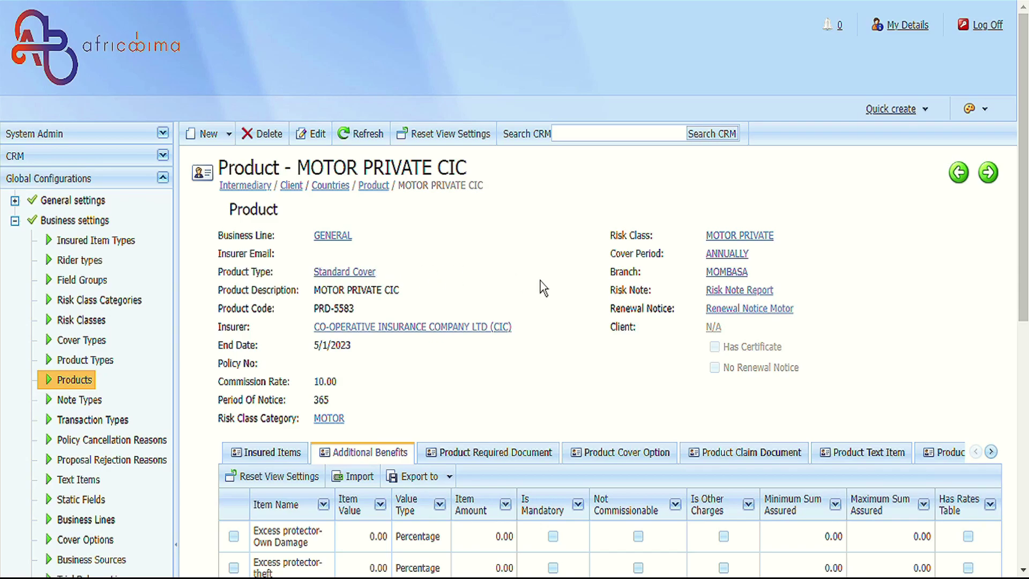
{"action": "scroll", "coordinate": [544, 281], "scroll_direction": "down", "scroll_amount": 2}
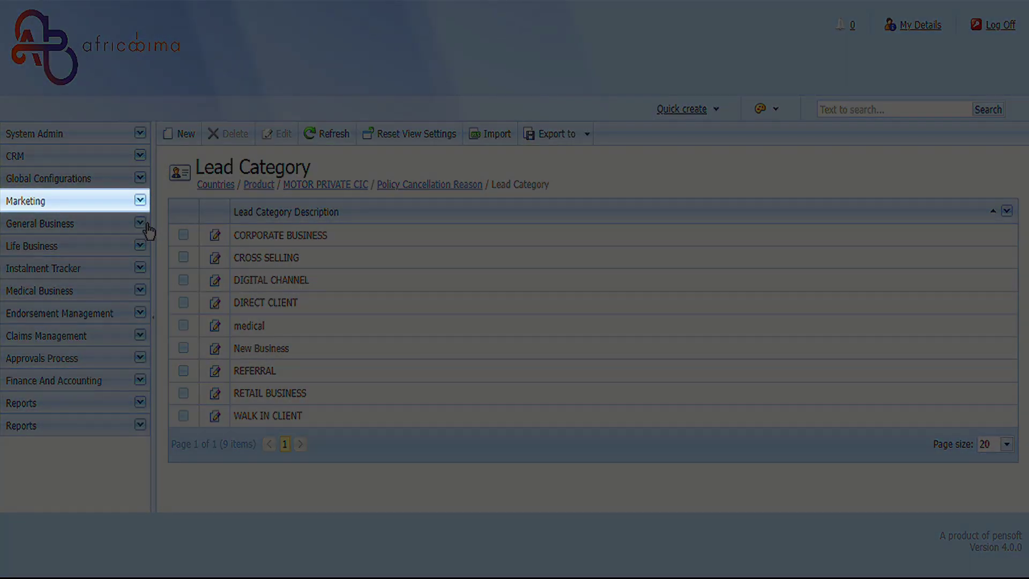
Expand the Marketing section and view the New Sales Targets and New Sales Leads lists.
{"action": "left_click", "coordinate": [141, 200]}
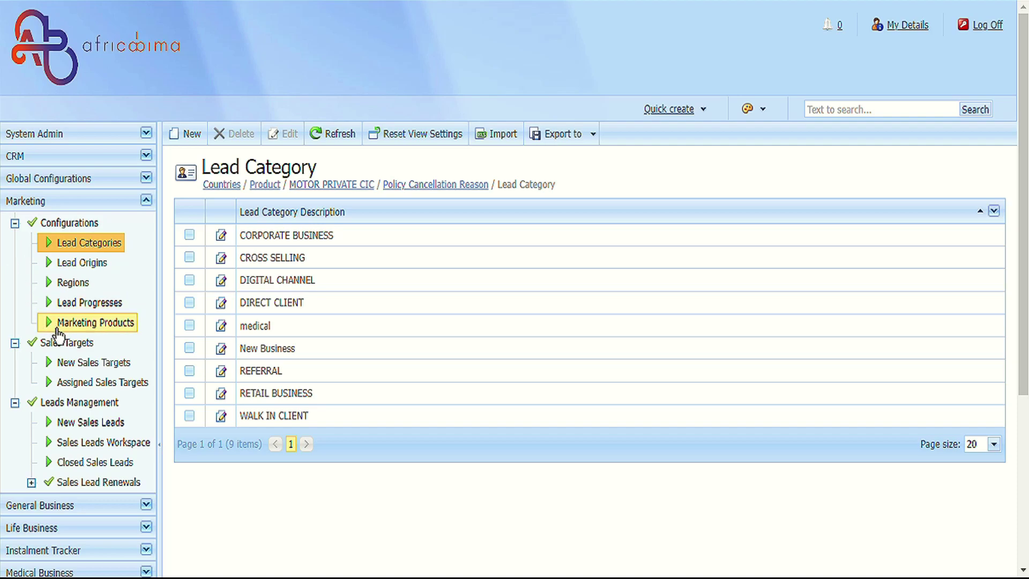
{"action": "left_click", "coordinate": [92, 369]}
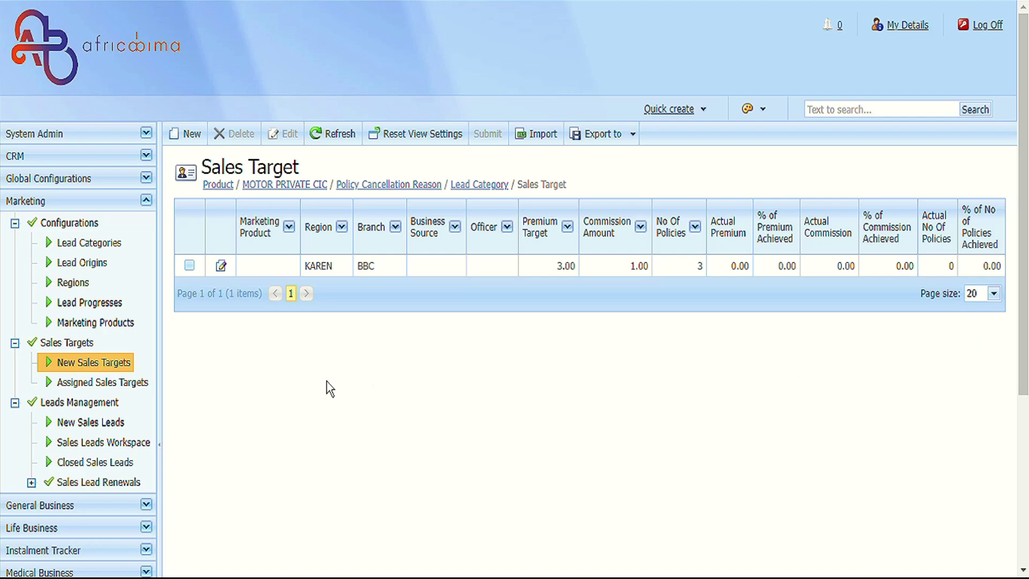
{"action": "left_click", "coordinate": [86, 429]}
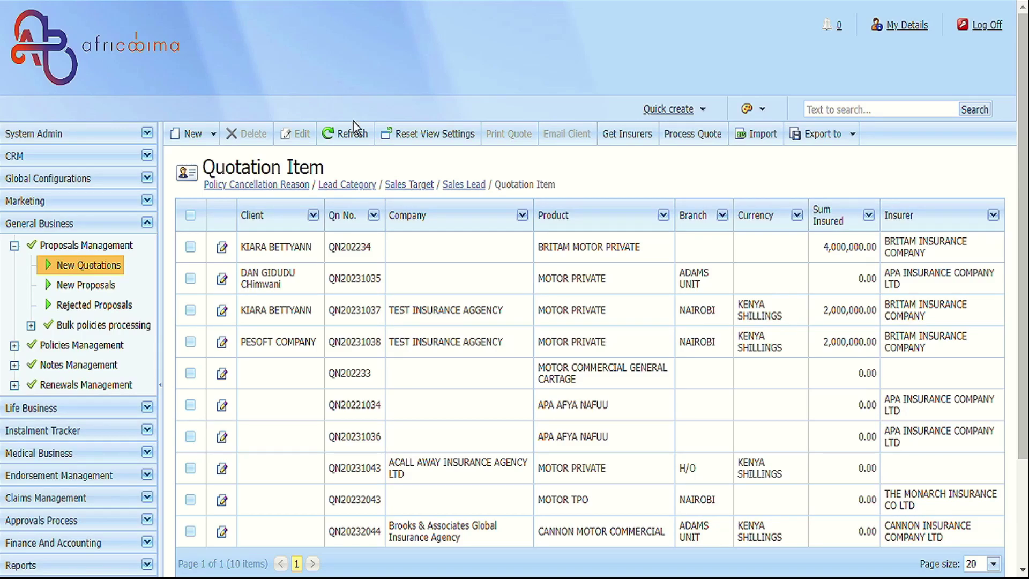
Look through the New Quotations list under General Business.
{"action": "scroll", "coordinate": [436, 294], "scroll_direction": "down", "scroll_amount": 3}
{"action": "scroll", "coordinate": [437, 295], "scroll_direction": "up", "scroll_amount": 3}
Open the New Proposals list under Proposals Management and look through its records.
{"action": "left_click", "coordinate": [107, 289]}
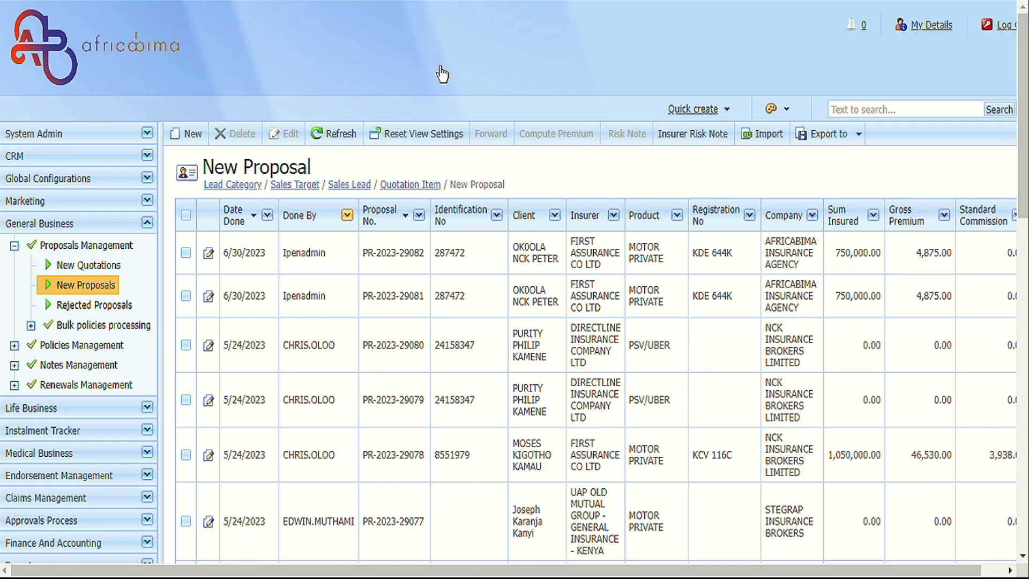
{"action": "scroll", "coordinate": [489, 289], "scroll_direction": "down", "scroll_amount": 10}
{"action": "scroll", "coordinate": [491, 293], "scroll_direction": "down", "scroll_amount": 5}
{"action": "scroll", "coordinate": [491, 292], "scroll_direction": "up", "scroll_amount": 15}
{"action": "scroll", "coordinate": [491, 293], "scroll_direction": "up", "scroll_amount": 3}
Open the first proposal in the list and examine its proposal details and insured schedule.
{"action": "left_click", "coordinate": [315, 265]}
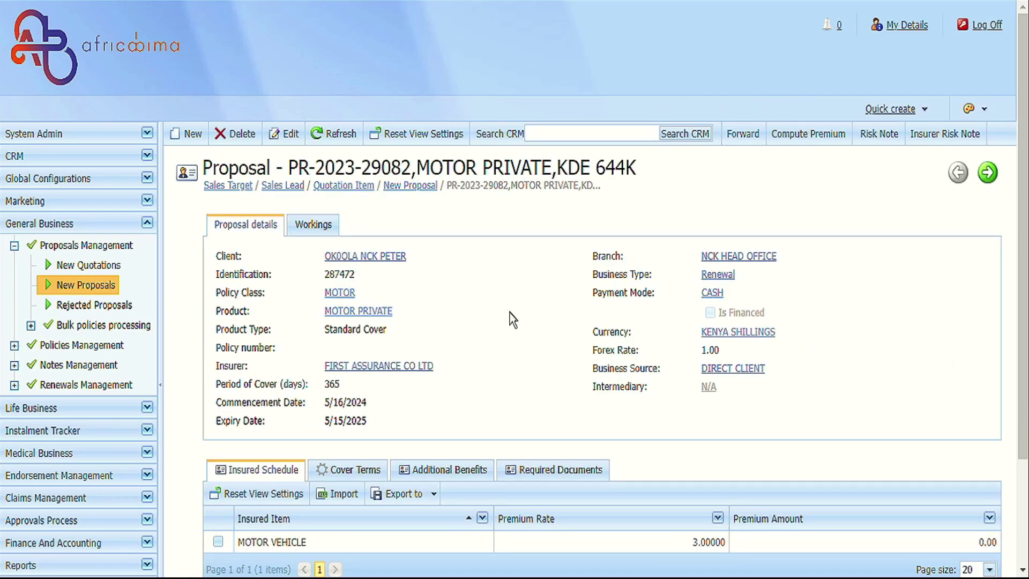
{"action": "scroll", "coordinate": [509, 313], "scroll_direction": "down", "scroll_amount": 3}
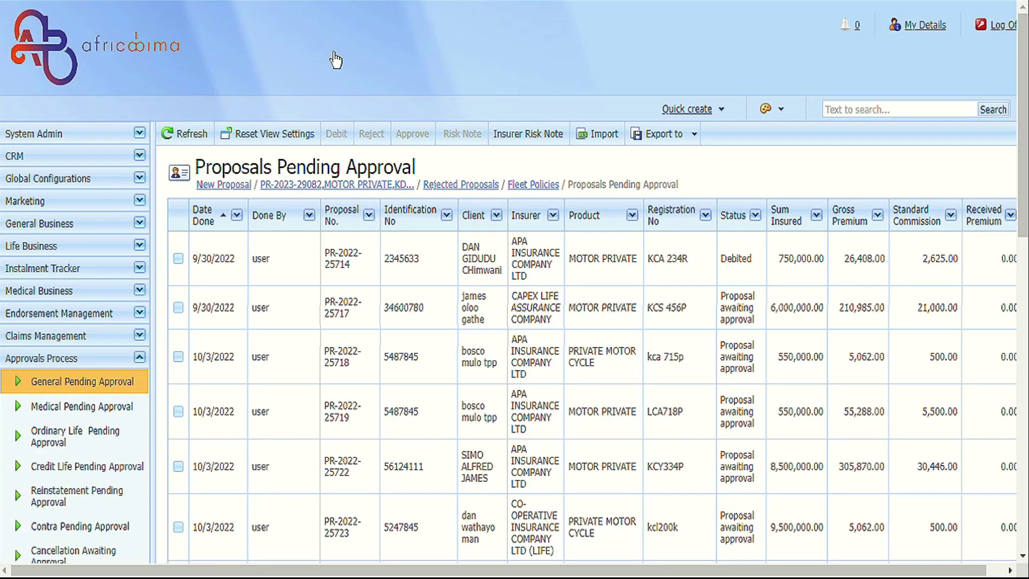
Look through the general business proposals pending approval.
{"action": "scroll", "coordinate": [336, 60], "scroll_direction": "down", "scroll_amount": 10}
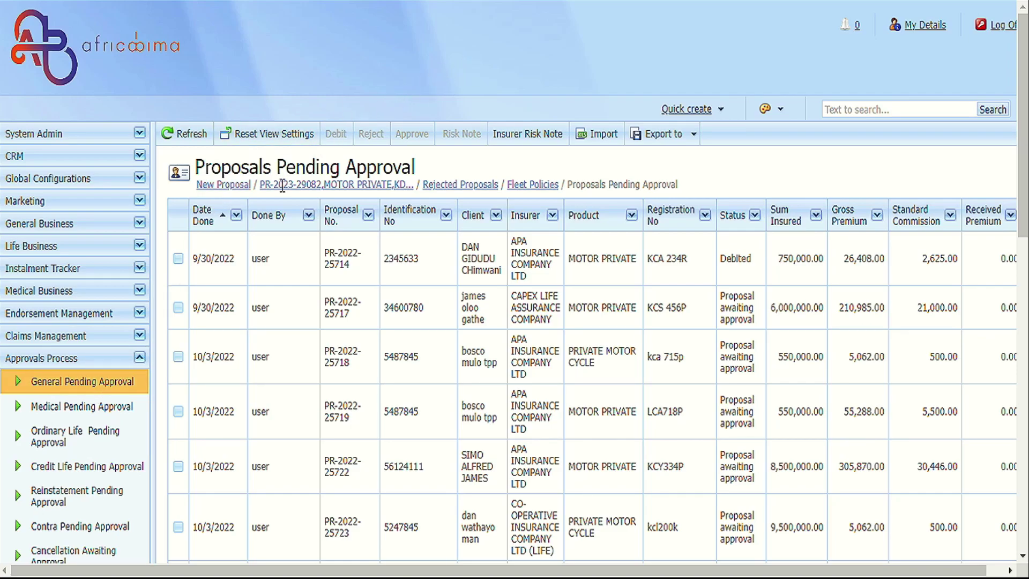
Look over the pending-approval categories in the Approvals Process group, then collapse the group.
{"action": "scroll", "coordinate": [122, 422], "scroll_direction": "down", "scroll_amount": 3}
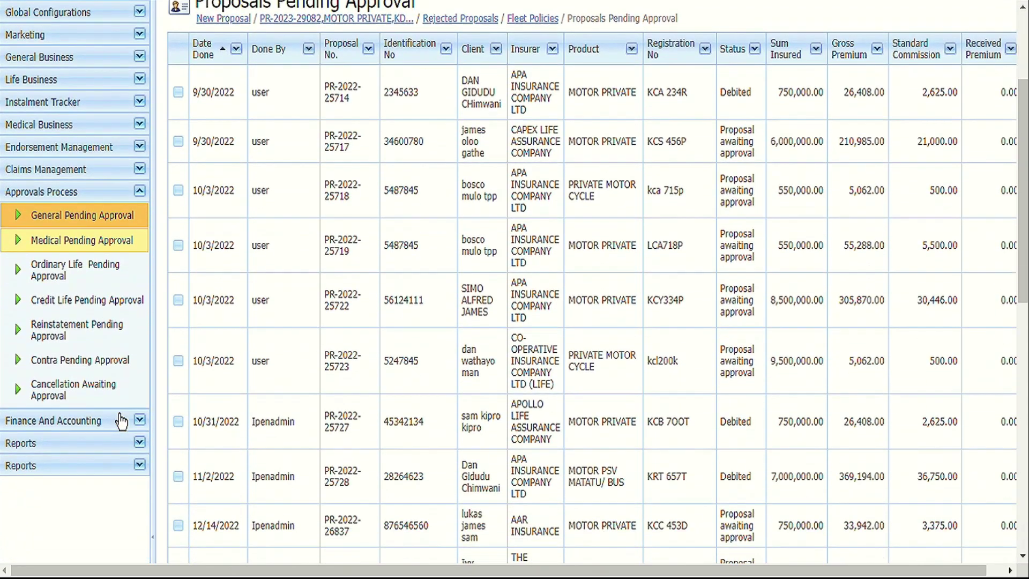
{"action": "scroll", "coordinate": [122, 422], "scroll_direction": "up", "scroll_amount": 3}
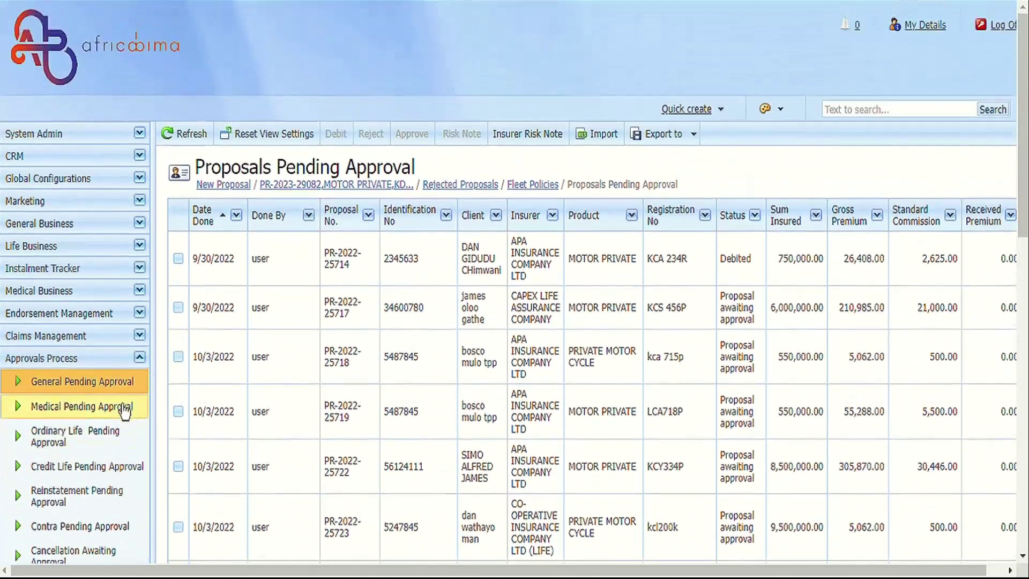
{"action": "left_click", "coordinate": [144, 365]}
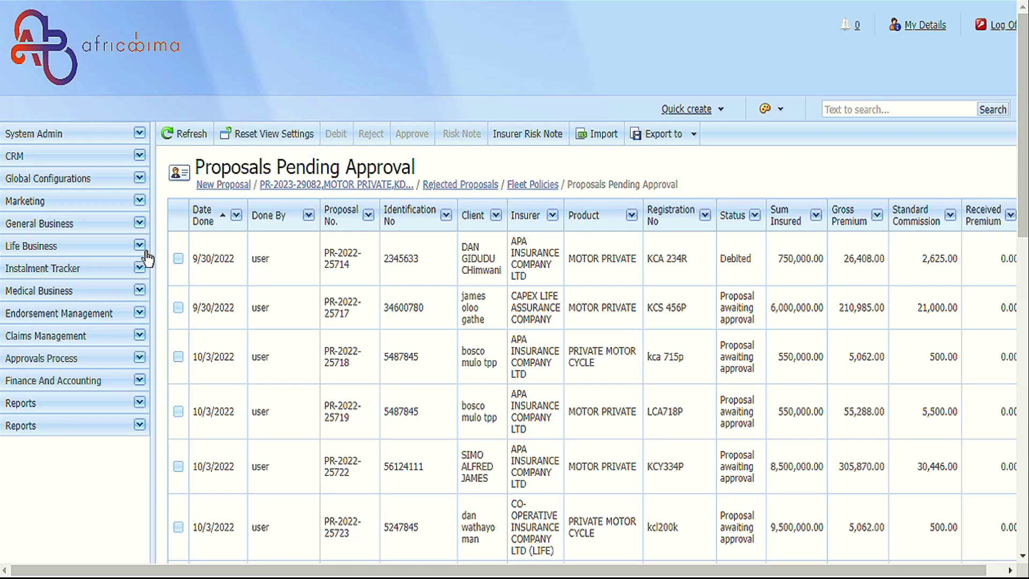
Open the Active Policies list under General Business Policies Management and look through its records.
{"action": "left_click", "coordinate": [139, 223]}
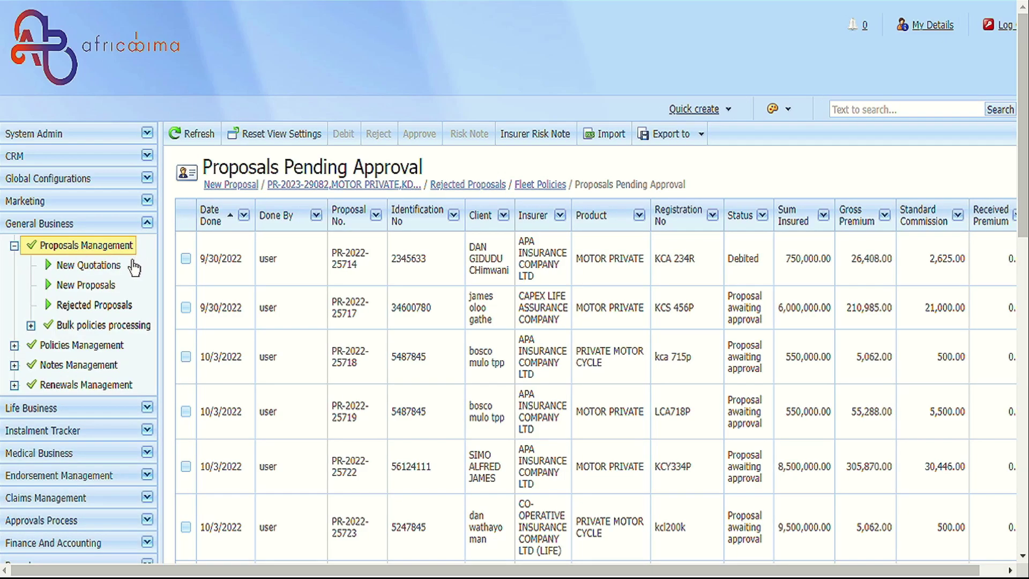
{"action": "left_click", "coordinate": [84, 349]}
{"action": "left_click", "coordinate": [84, 365]}
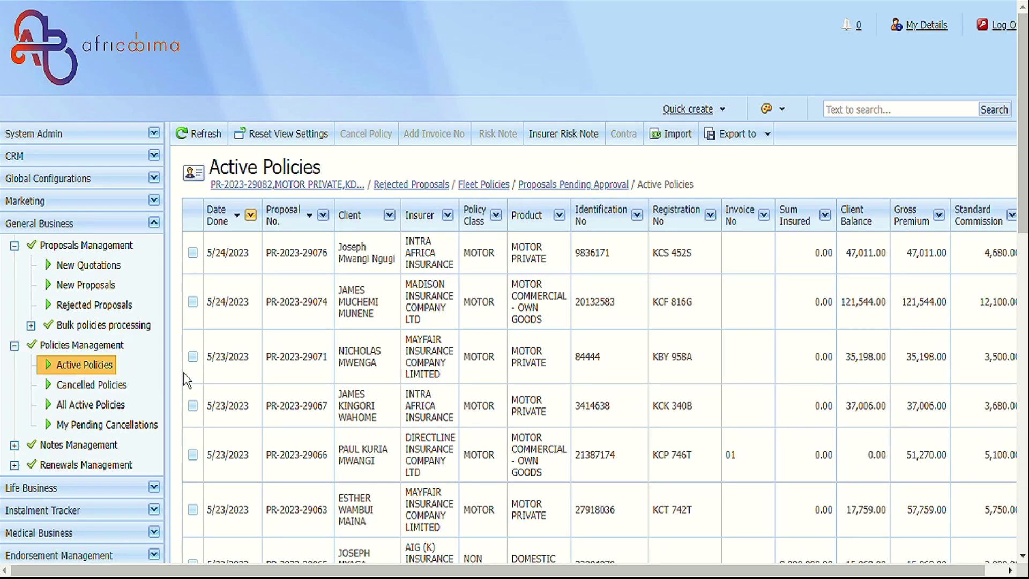
{"action": "scroll", "coordinate": [433, 378], "scroll_direction": "down", "scroll_amount": 10}
{"action": "scroll", "coordinate": [433, 378], "scroll_direction": "up", "scroll_amount": 10}
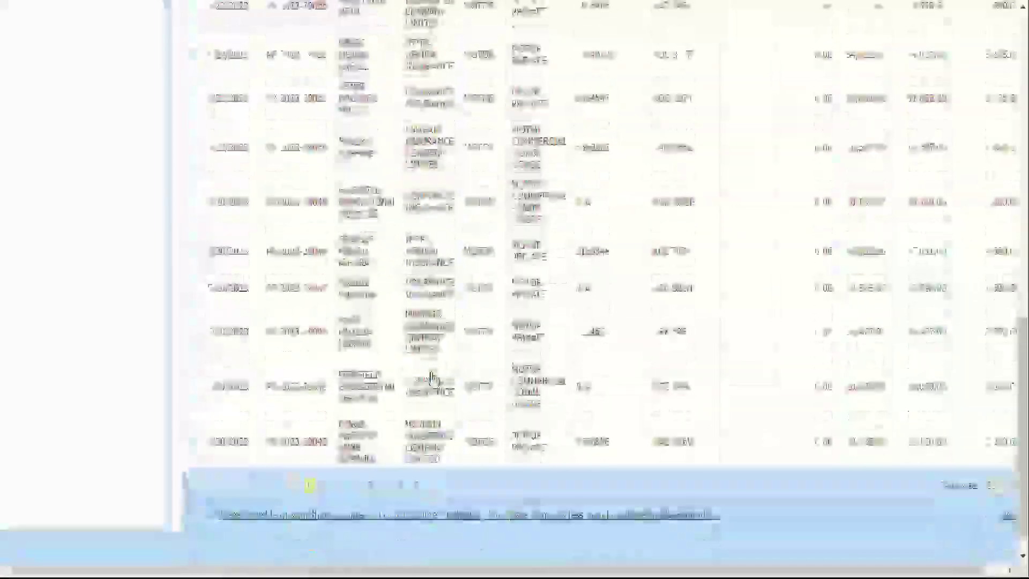
{"action": "scroll", "coordinate": [433, 378], "scroll_direction": "up", "scroll_amount": 3}
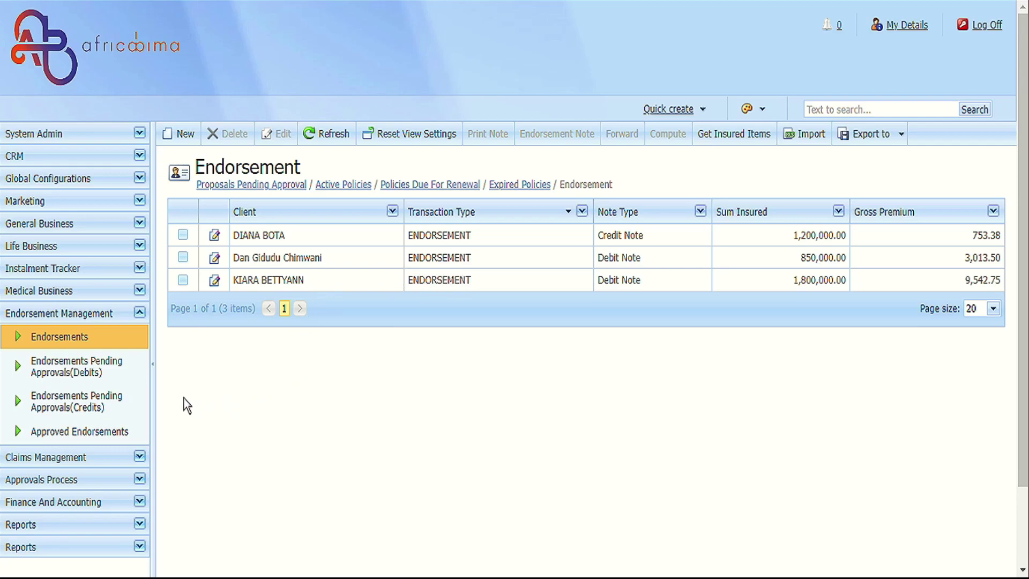
View the endorsements pending approval for debits and credits, and the approved endorsements.
{"action": "left_click", "coordinate": [117, 377]}
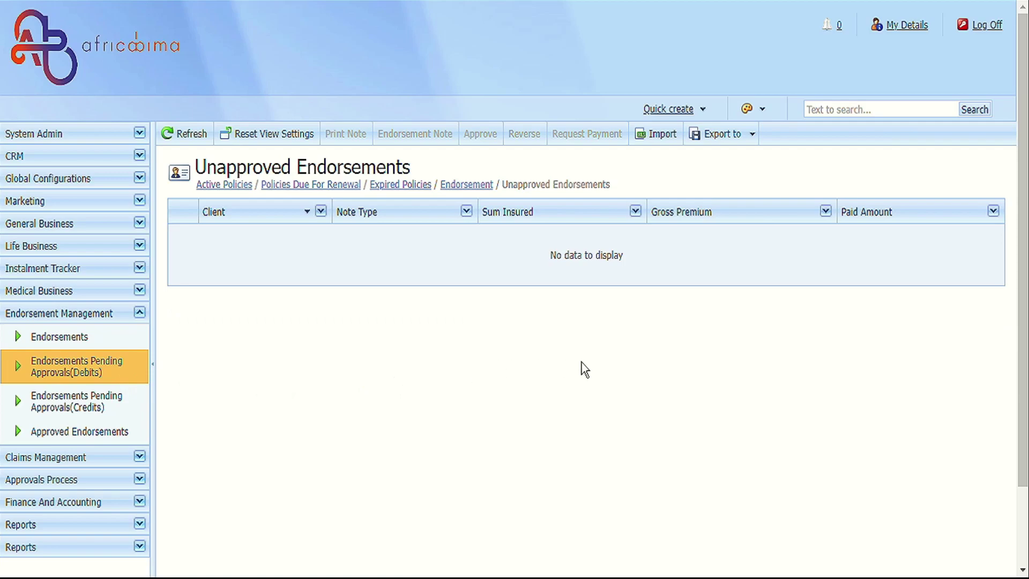
{"action": "left_click", "coordinate": [127, 394]}
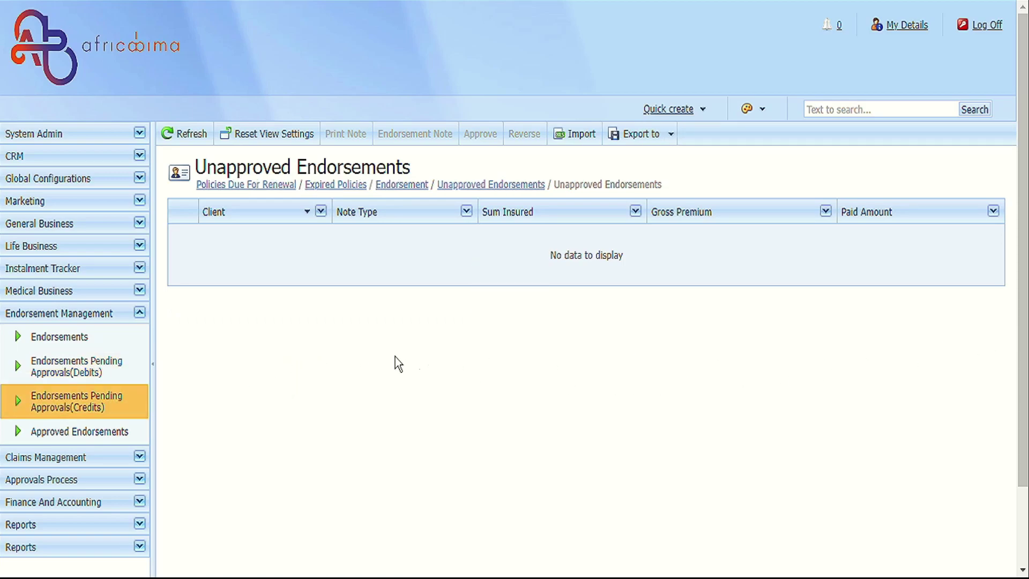
{"action": "left_click", "coordinate": [115, 436]}
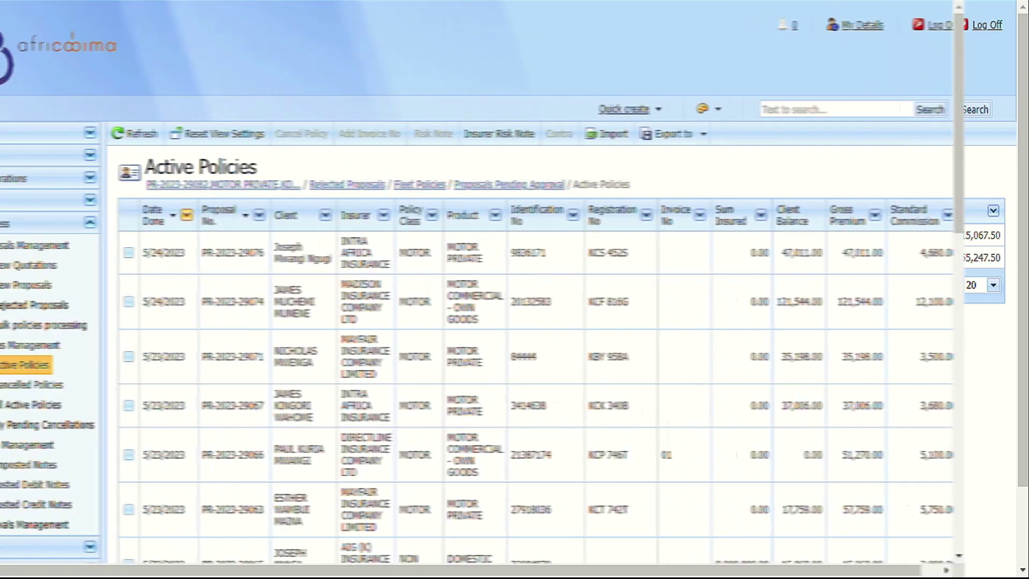
Open the Policies Due For Renewal list under Renewals Management and look through its records.
{"action": "scroll", "coordinate": [105, 465], "scroll_direction": "down", "scroll_amount": 2}
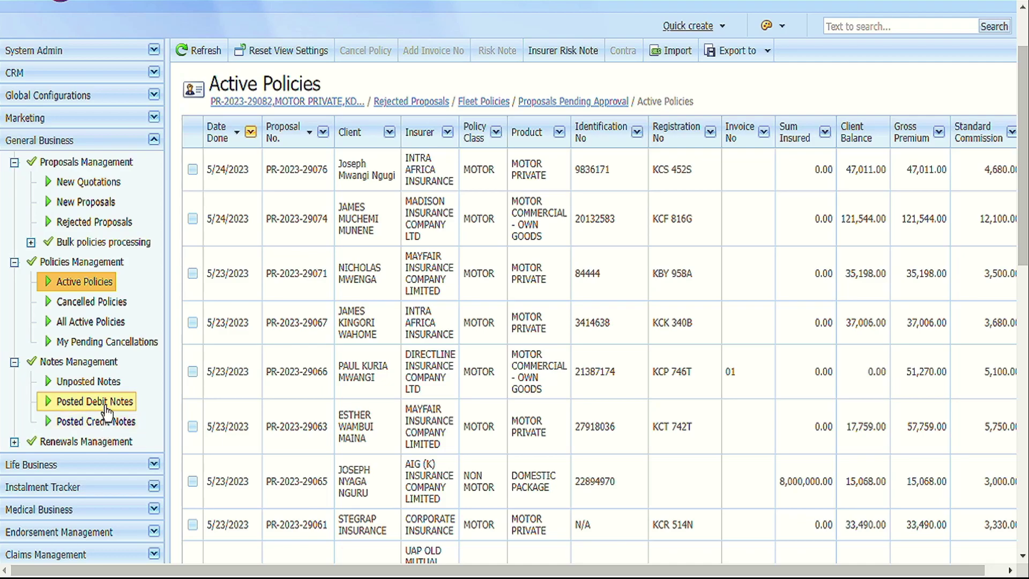
{"action": "left_click", "coordinate": [102, 441]}
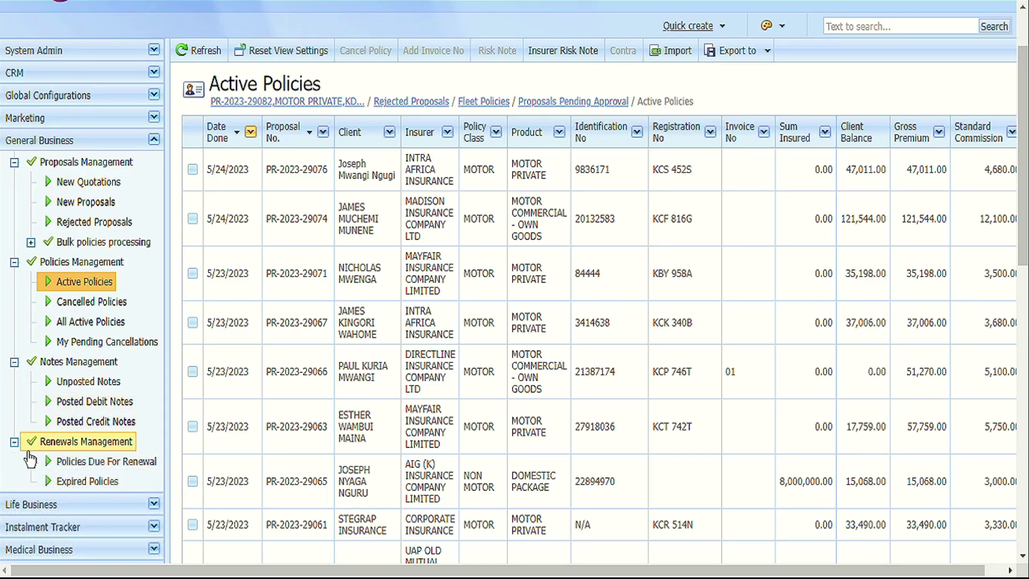
{"action": "left_click", "coordinate": [57, 470]}
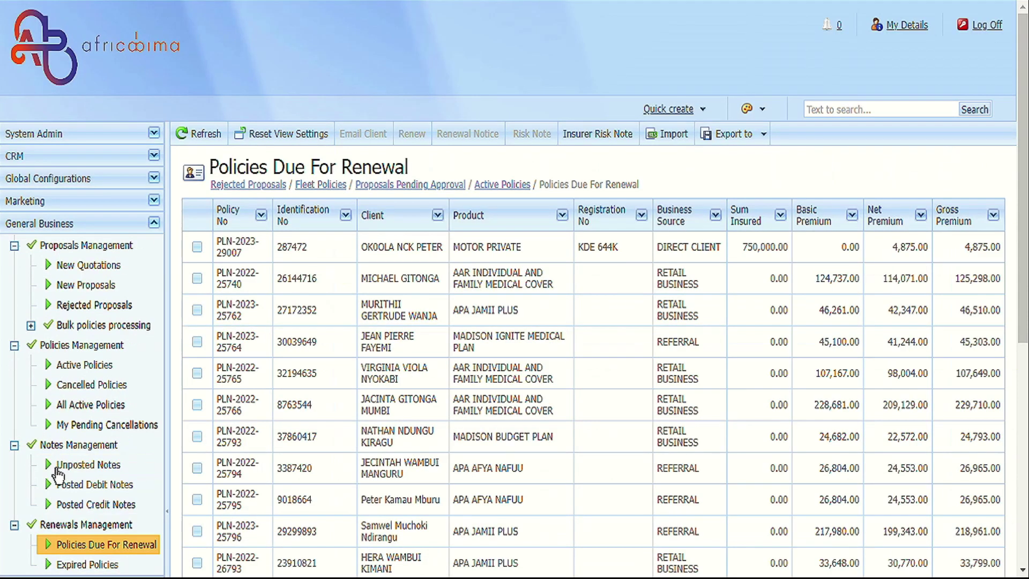
{"action": "scroll", "coordinate": [58, 474], "scroll_direction": "down", "scroll_amount": 3}
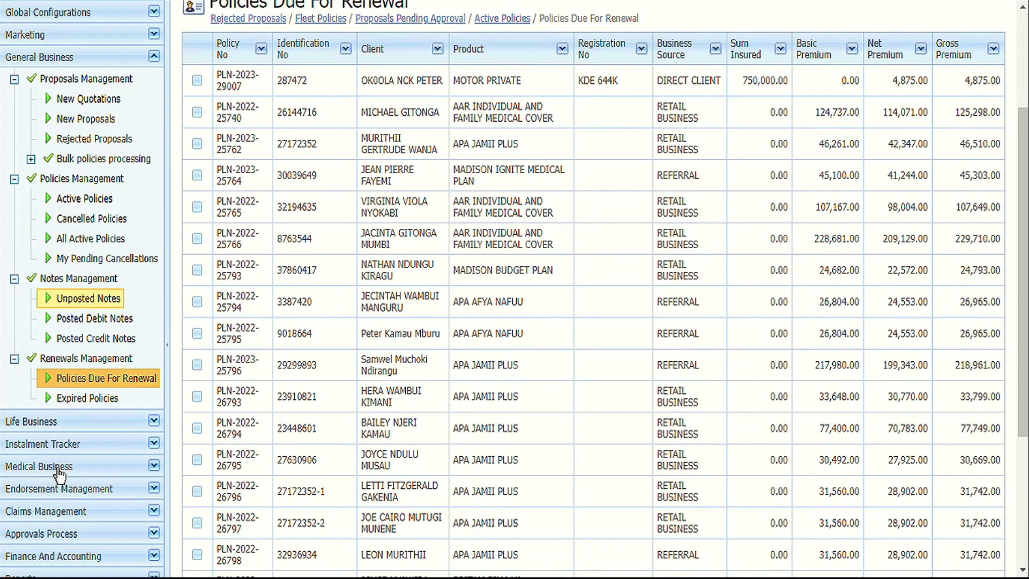
{"action": "scroll", "coordinate": [73, 453], "scroll_direction": "up", "scroll_amount": 3}
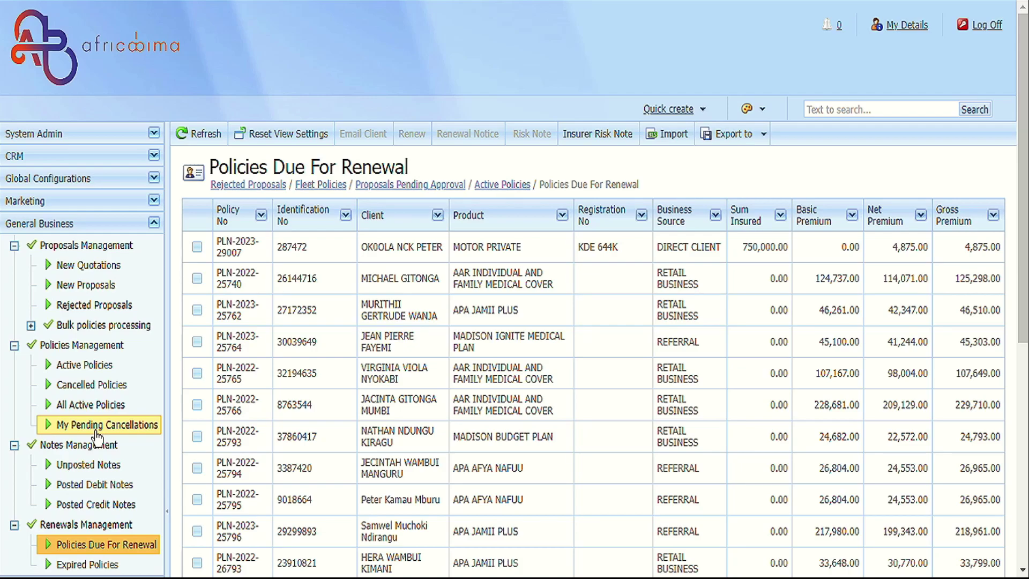
Open the Expired Policies list under Renewals Management and look through its records.
{"action": "scroll", "coordinate": [97, 437], "scroll_direction": "down", "scroll_amount": 3}
{"action": "left_click", "coordinate": [82, 479]}
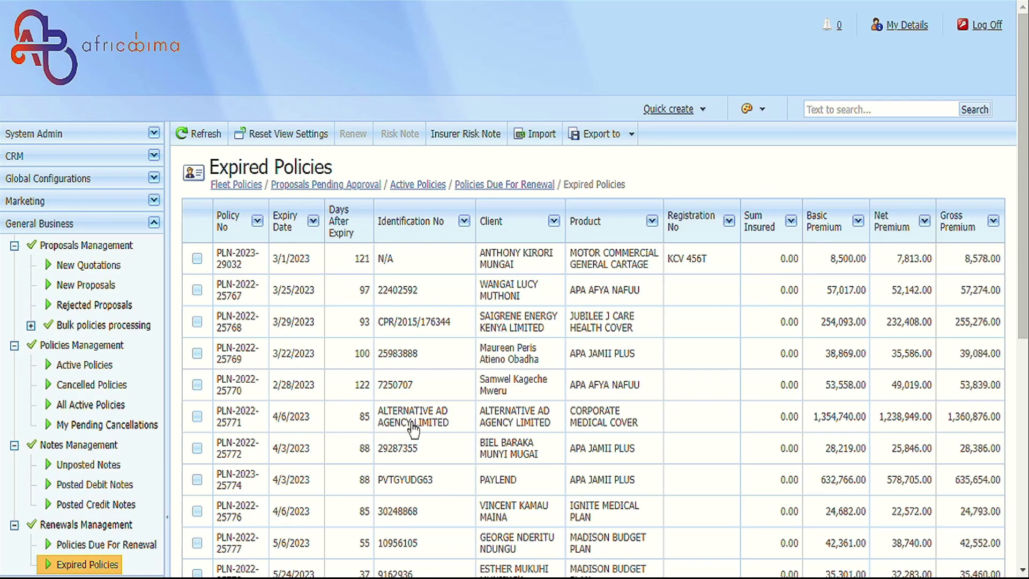
{"action": "scroll", "coordinate": [412, 429], "scroll_direction": "down", "scroll_amount": 8}
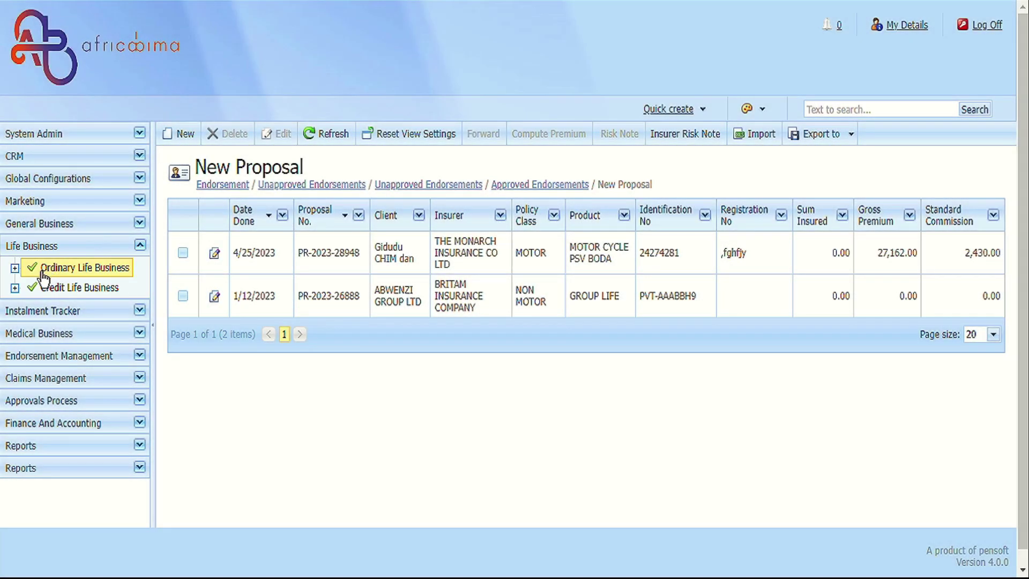
Expand the Ordinary Life Business and Credit Life Business groups to show their options.
{"action": "left_click", "coordinate": [44, 271]}
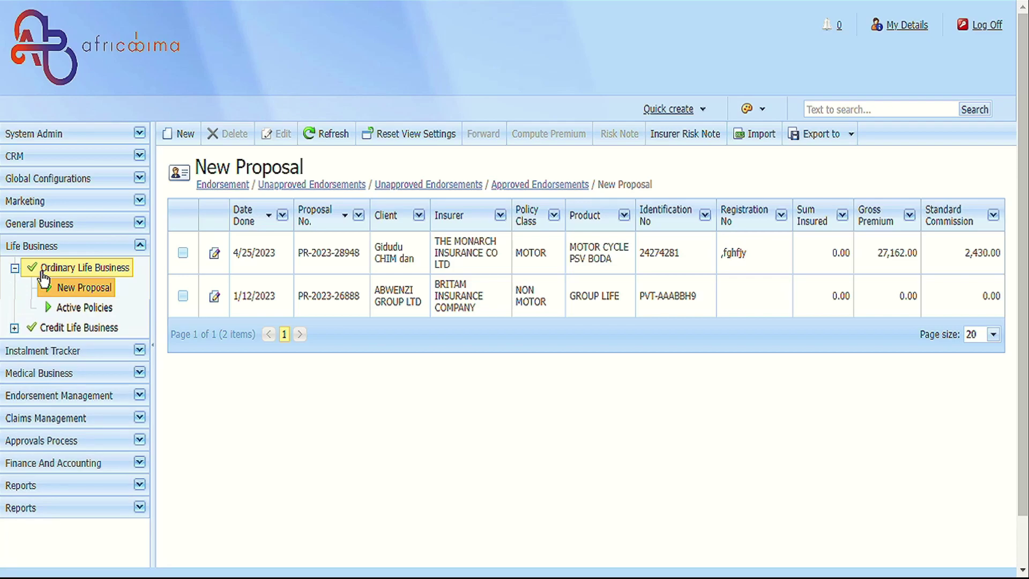
{"action": "left_click", "coordinate": [41, 335]}
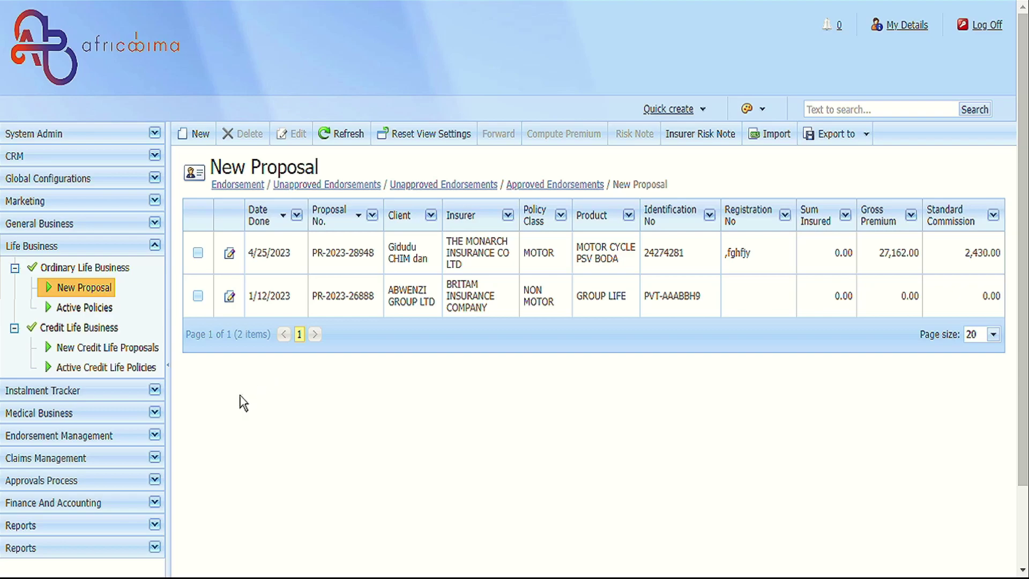
Open the Medical Business New Proposal list, expand the medical Settings group and look through the proposals.
{"action": "left_click", "coordinate": [168, 424]}
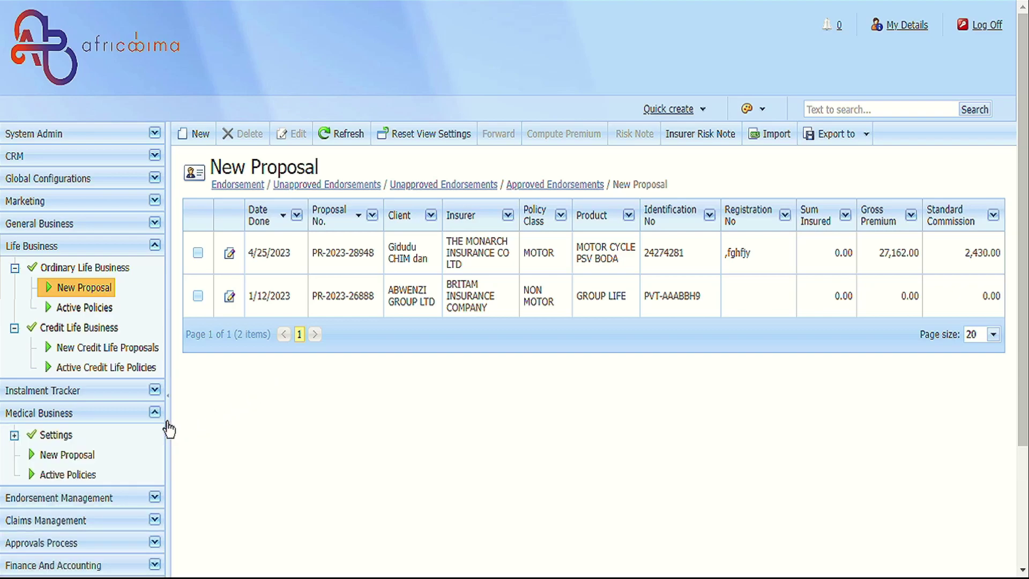
{"action": "left_click", "coordinate": [51, 455]}
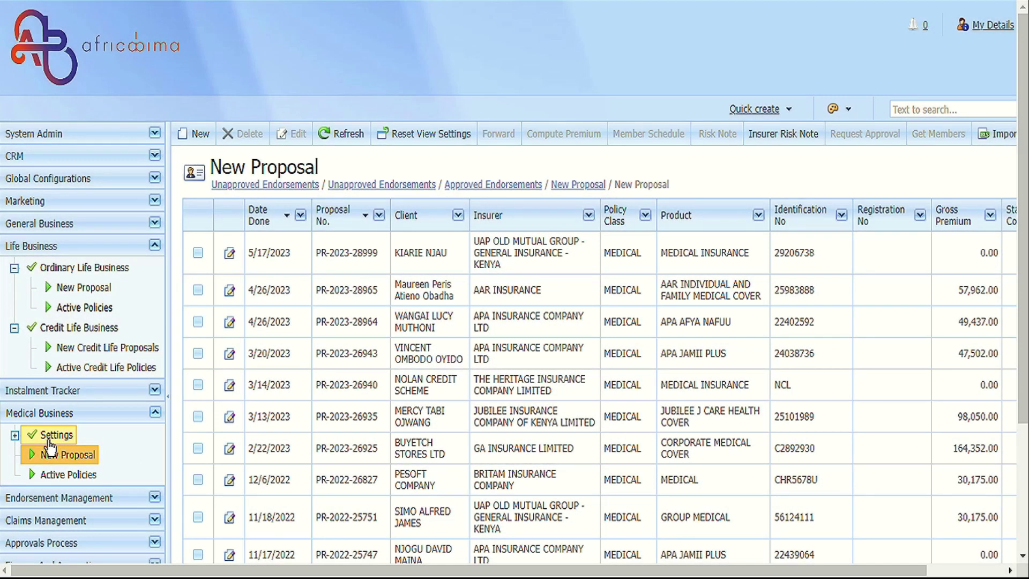
{"action": "left_click", "coordinate": [54, 435]}
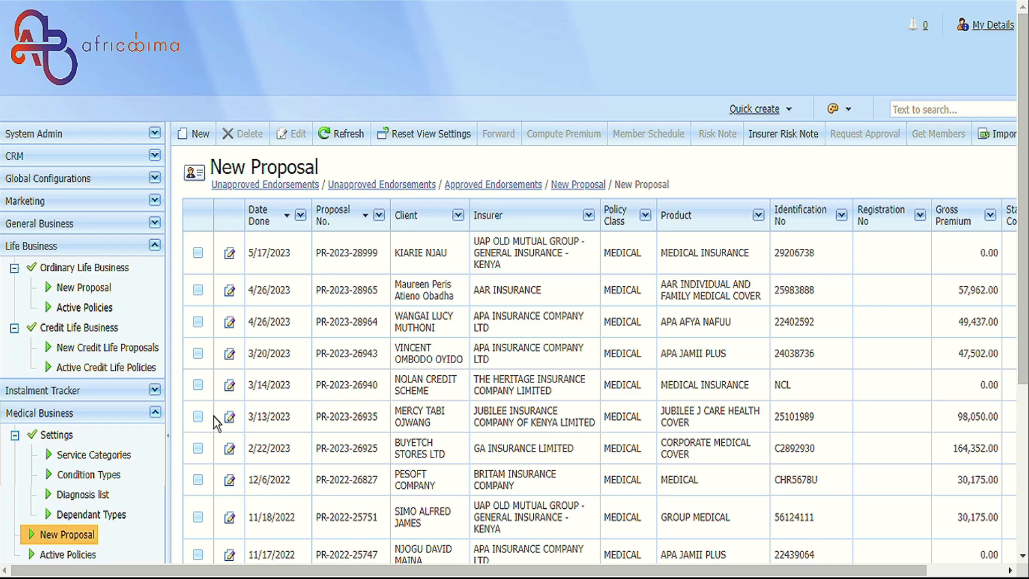
{"action": "scroll", "coordinate": [289, 393], "scroll_direction": "down", "scroll_amount": 3}
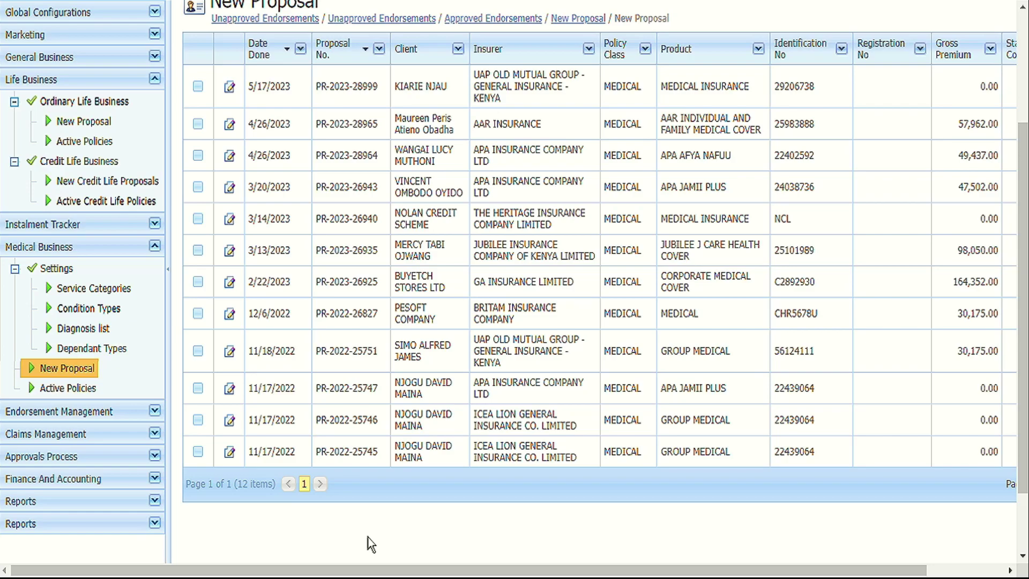
Collapse the Medical Business group and expand the Instalment Tracker to show its instalment options.
{"action": "left_click", "coordinate": [155, 246]}
{"action": "double_click", "coordinate": [266, 138]}
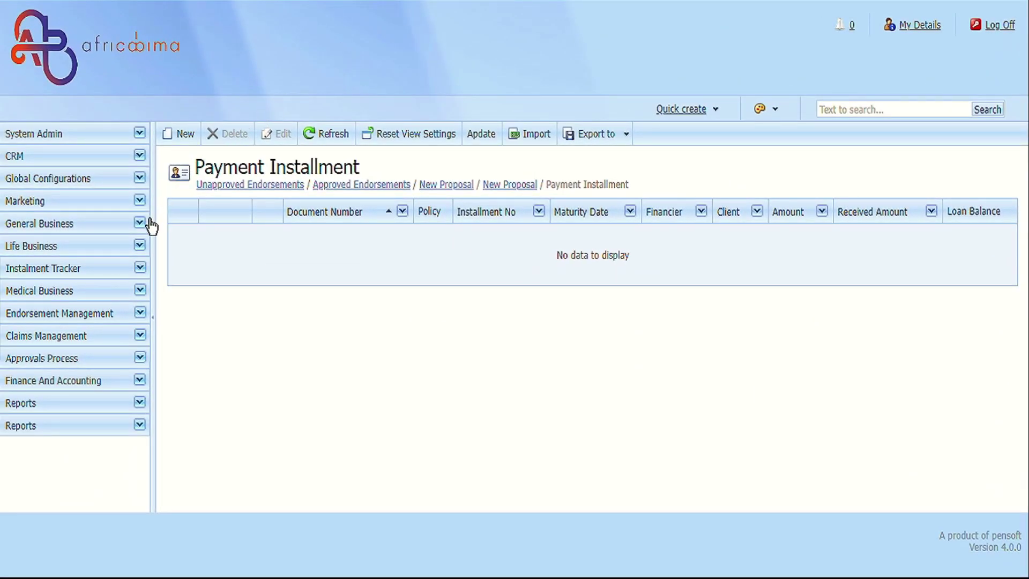
{"action": "left_click", "coordinate": [143, 274]}
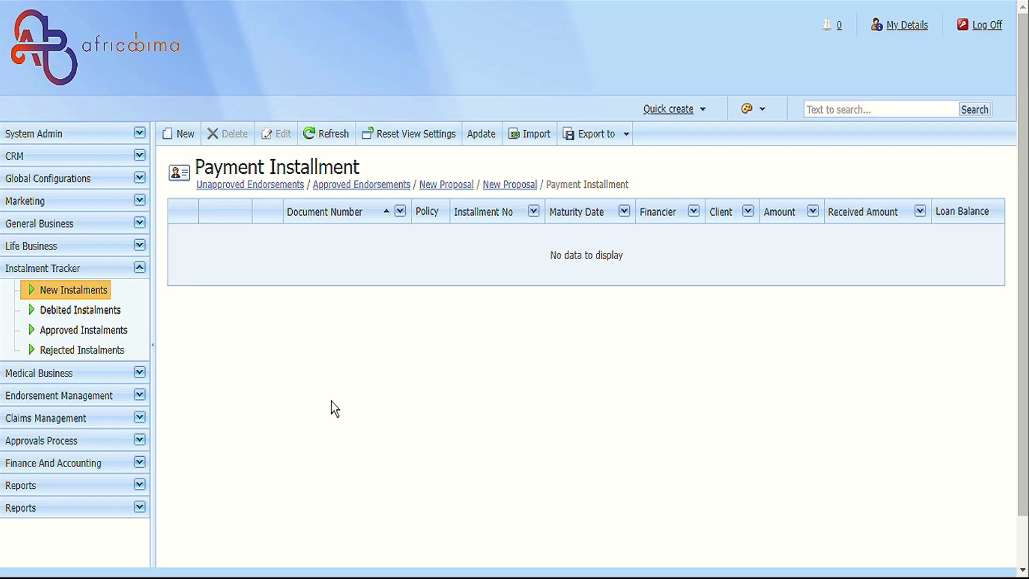
View the Message Templates list under System Admin, then collapse the System Admin group.
{"action": "left_click", "coordinate": [140, 133]}
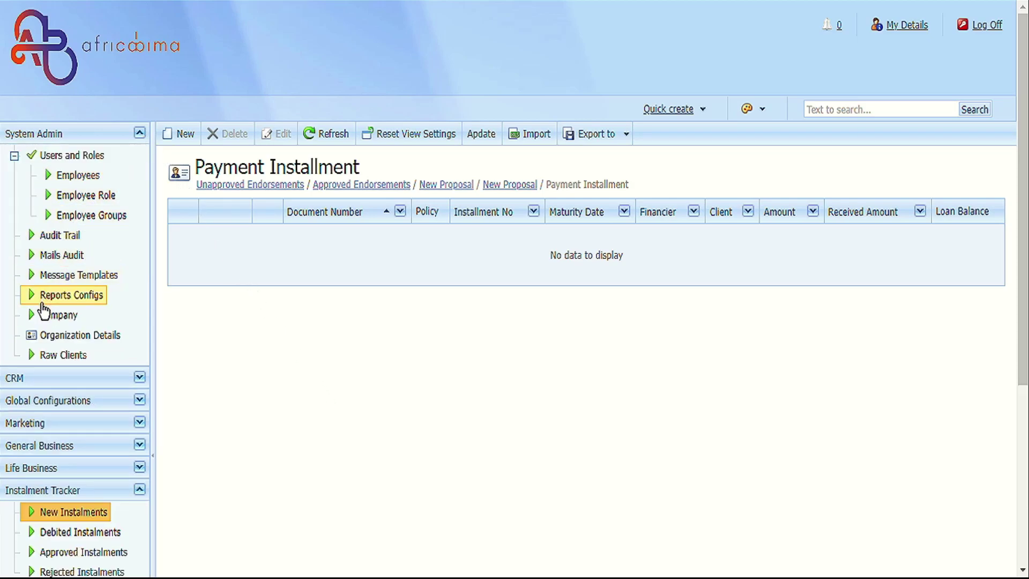
{"action": "left_click", "coordinate": [53, 284]}
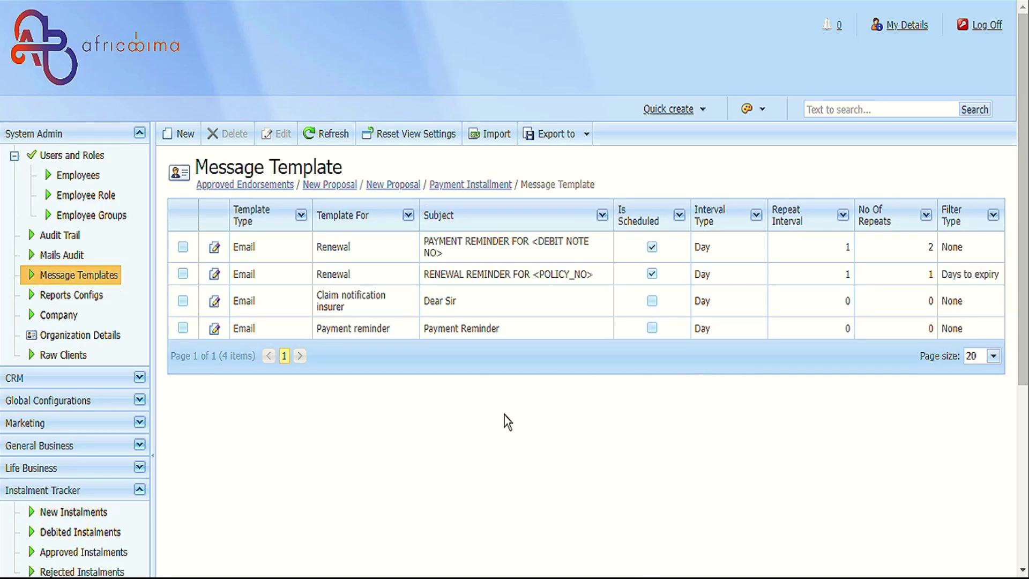
{"action": "left_click", "coordinate": [144, 140]}
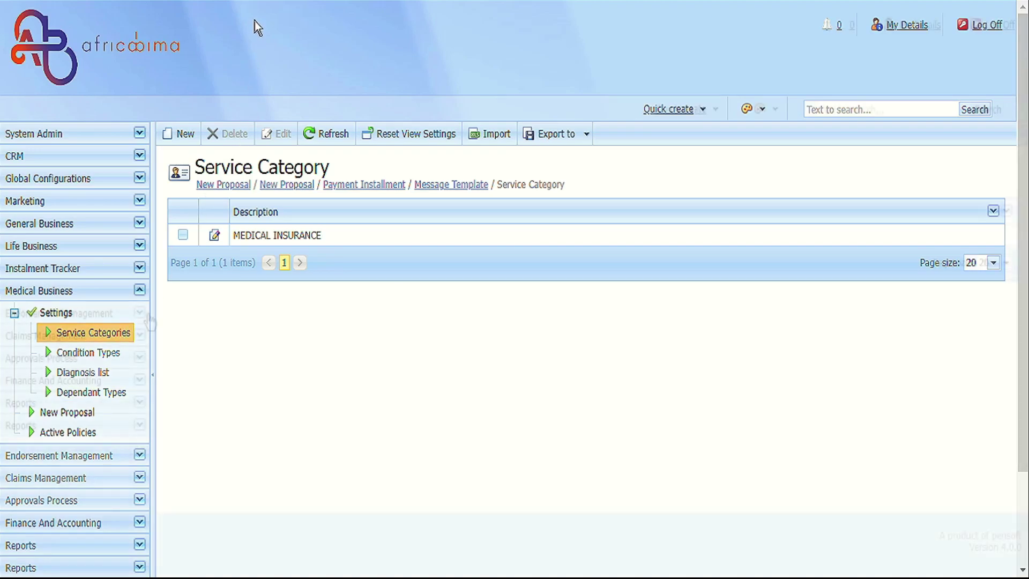
Expand Endorsement Management and view its pending debit, pending credit and approved endorsement lists.
{"action": "left_click", "coordinate": [140, 317]}
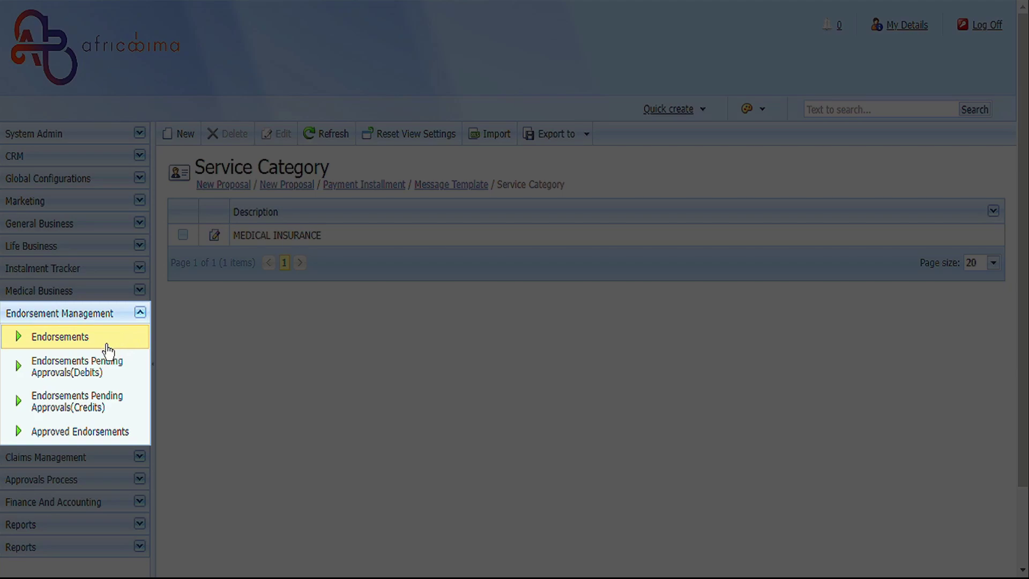
{"action": "left_click", "coordinate": [92, 371]}
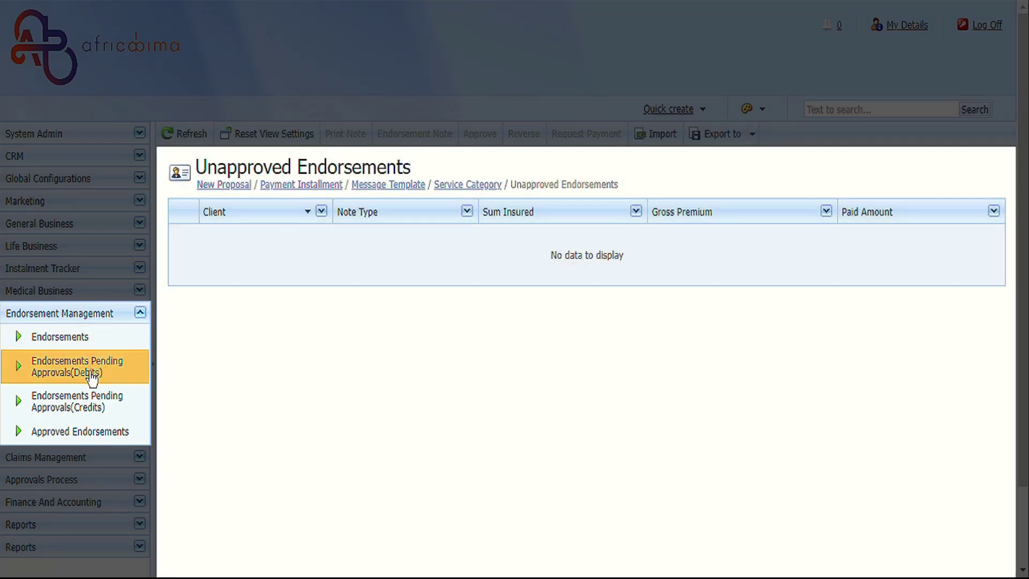
{"action": "left_click", "coordinate": [85, 408]}
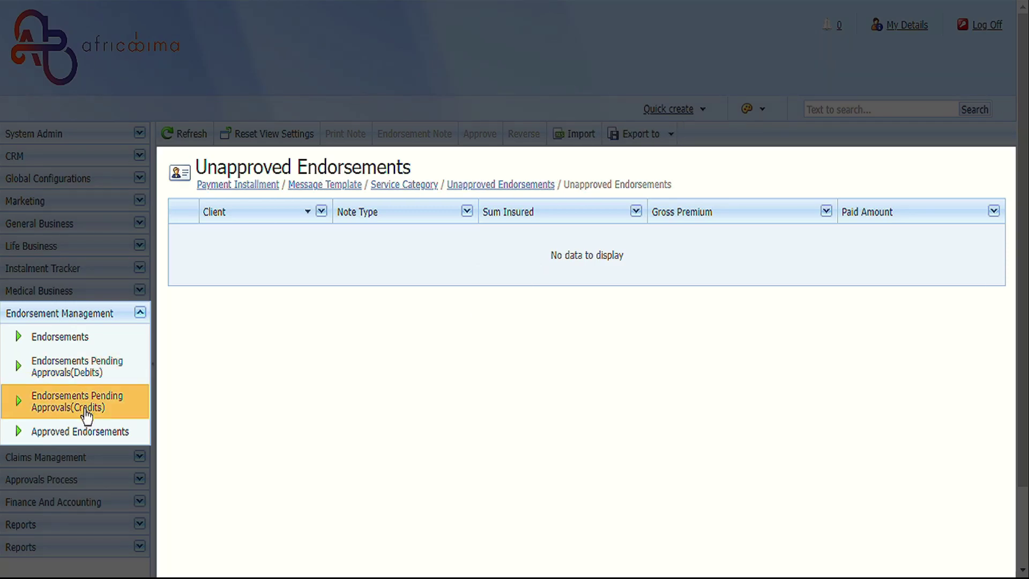
{"action": "left_click", "coordinate": [83, 430]}
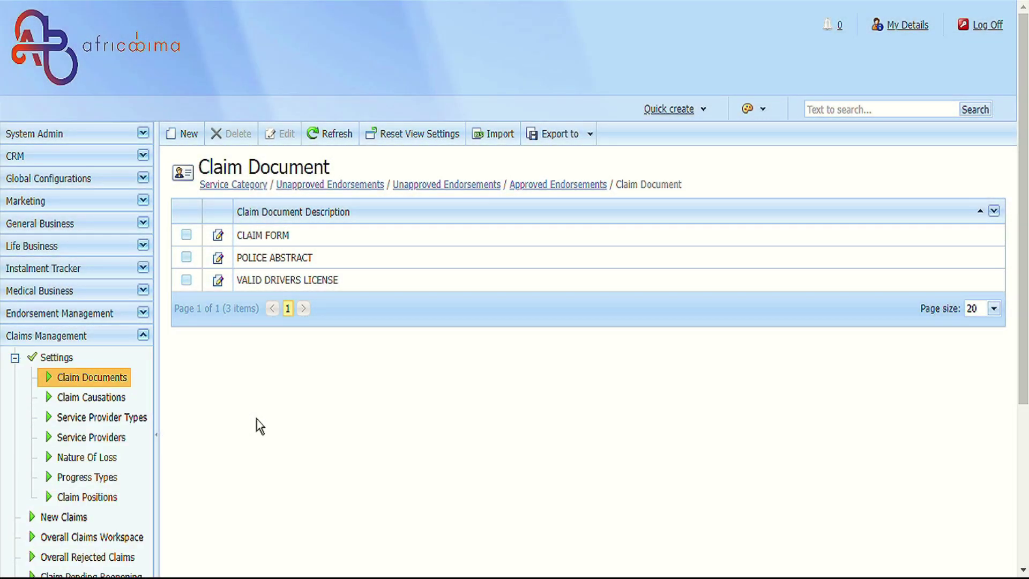
Look over the Claims Management options and open the Overall Claims Workspace.
{"action": "scroll", "coordinate": [119, 452], "scroll_direction": "down", "scroll_amount": 2}
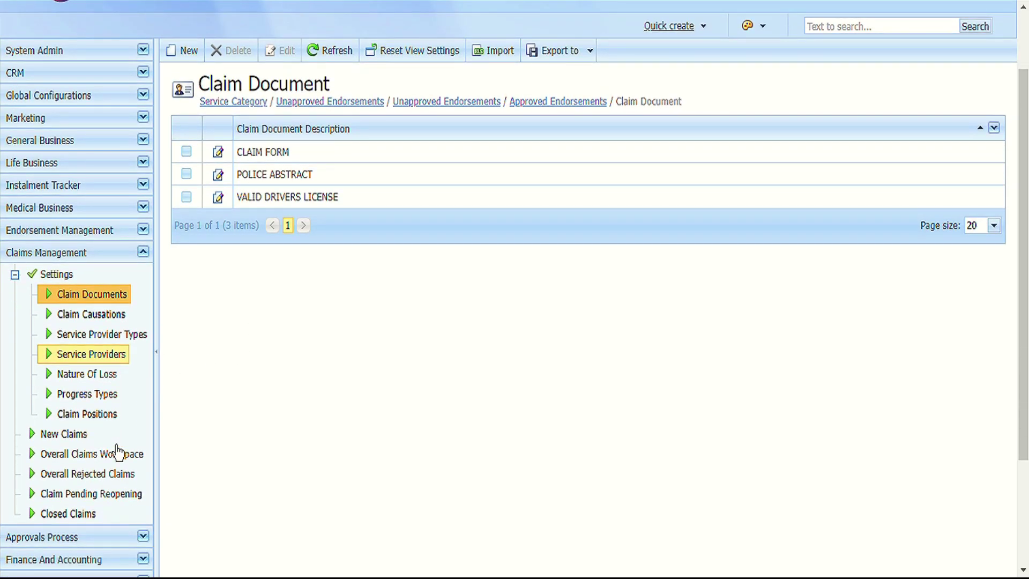
{"action": "scroll", "coordinate": [118, 450], "scroll_direction": "down", "scroll_amount": 2}
{"action": "scroll", "coordinate": [119, 452], "scroll_direction": "up", "scroll_amount": 2}
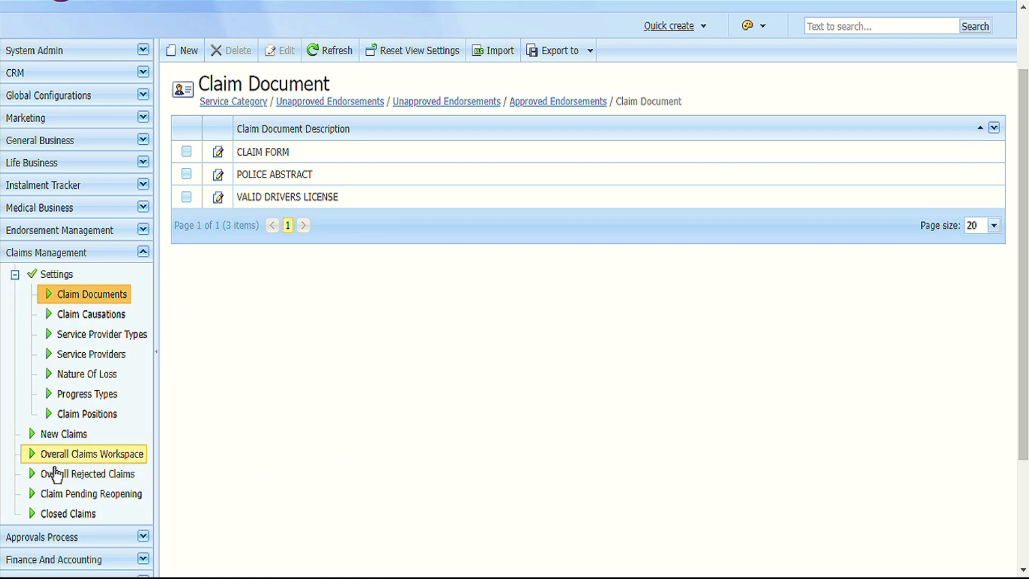
{"action": "left_click", "coordinate": [33, 455]}
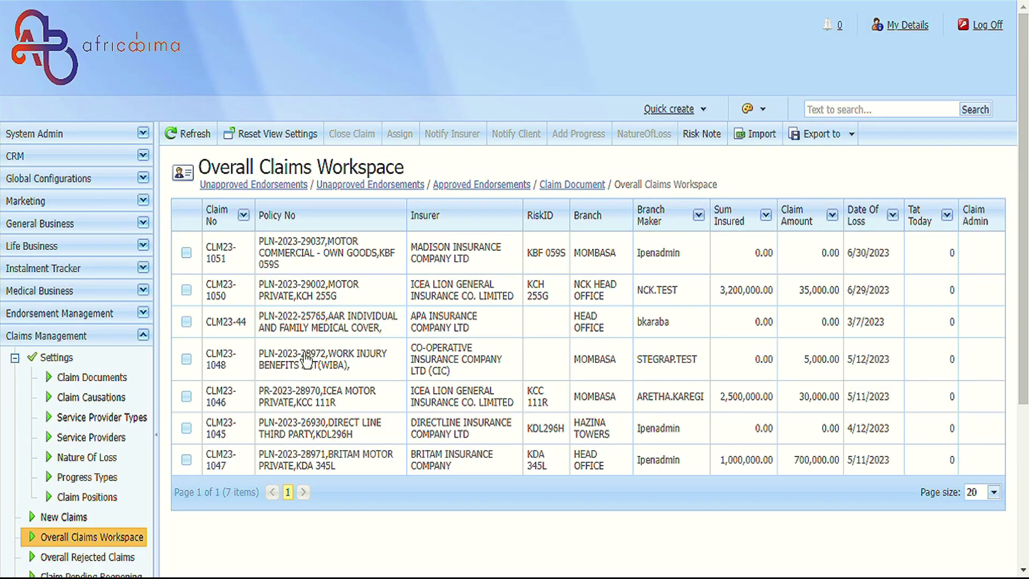
View the closed claims, overall rejected claims and claims pending reopening lists under Claims Management.
{"action": "scroll", "coordinate": [310, 359], "scroll_direction": "down", "scroll_amount": 2}
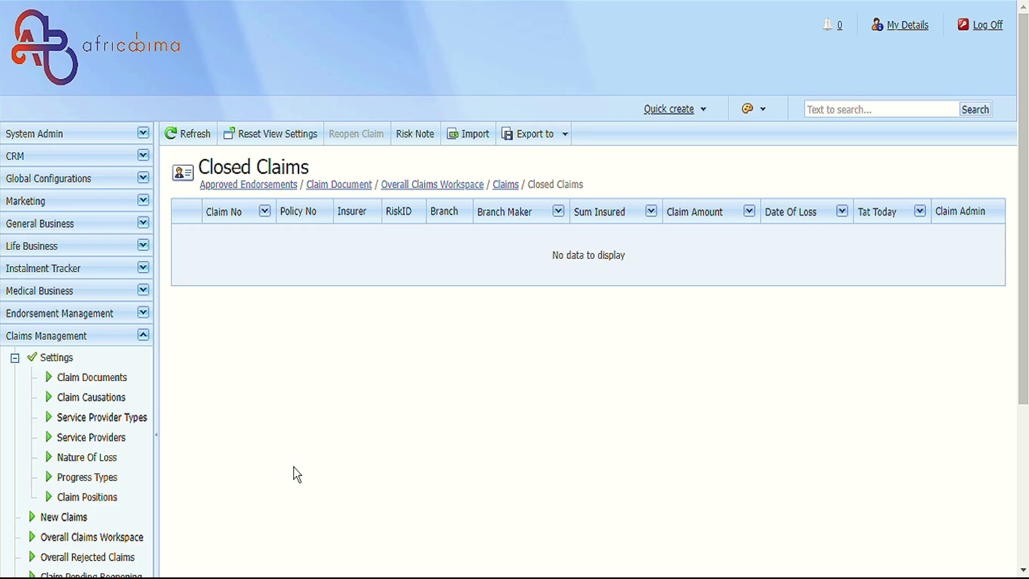
{"action": "scroll", "coordinate": [294, 469], "scroll_direction": "down", "scroll_amount": 2}
{"action": "scroll", "coordinate": [294, 467], "scroll_direction": "up", "scroll_amount": 1}
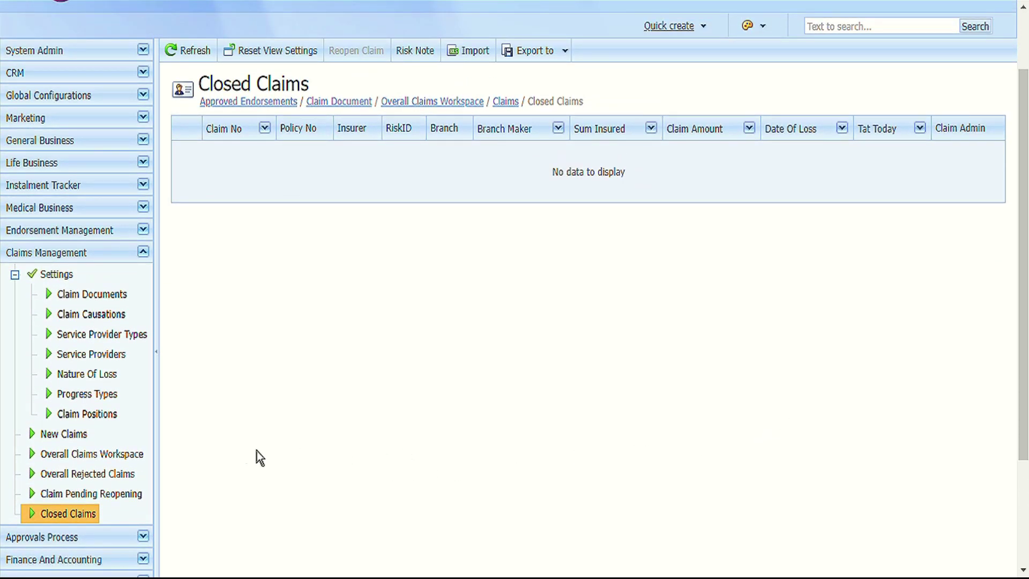
{"action": "left_click", "coordinate": [90, 481]}
{"action": "scroll", "coordinate": [405, 439], "scroll_direction": "down", "scroll_amount": 2}
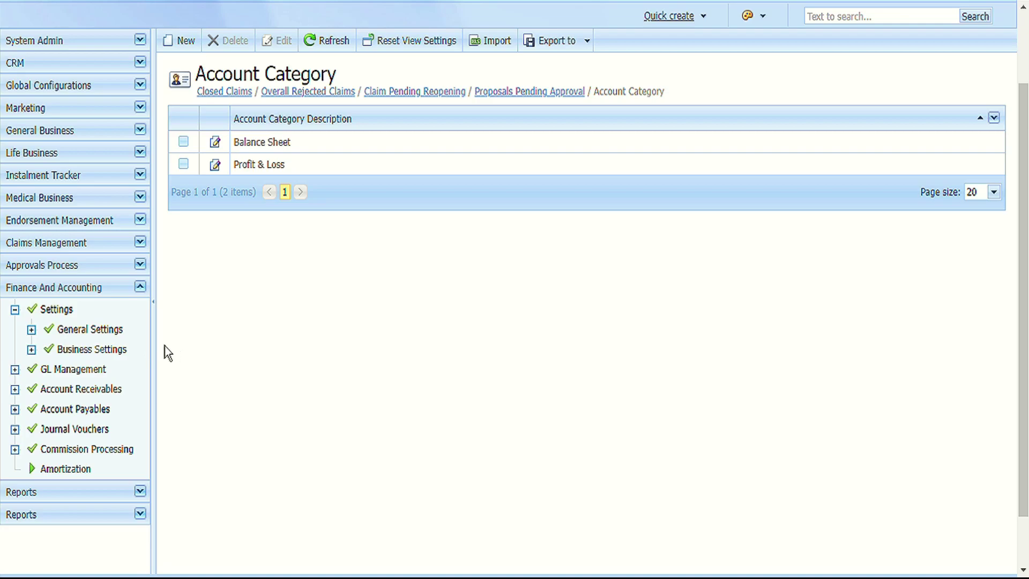
Expand General Settings under Finance And Accounting, and review the Payment Purposes list under Business Settings.
{"action": "left_click", "coordinate": [63, 334]}
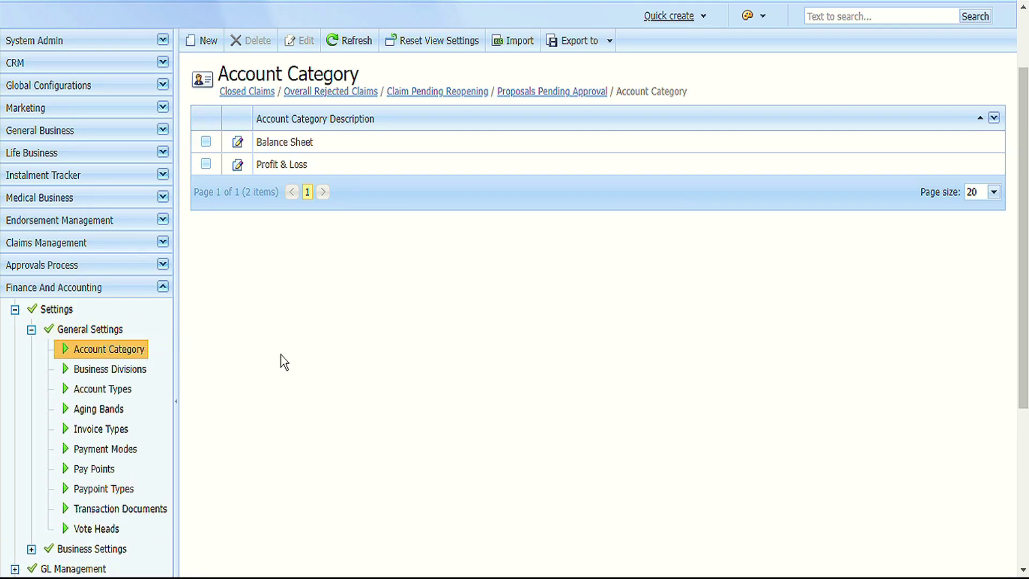
{"action": "scroll", "coordinate": [162, 411], "scroll_direction": "down", "scroll_amount": 3}
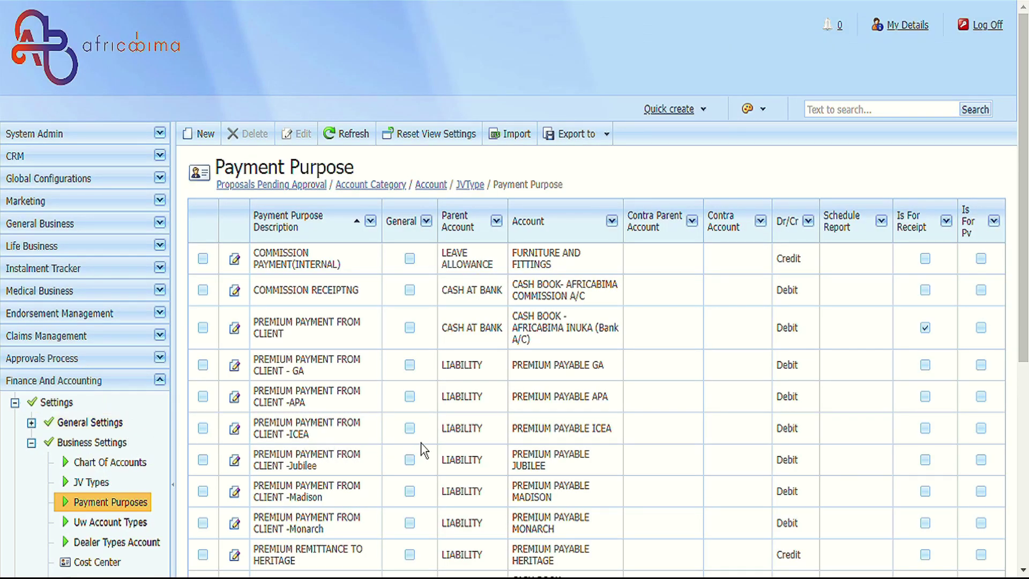
{"action": "scroll", "coordinate": [422, 449], "scroll_direction": "down", "scroll_amount": 3}
{"action": "scroll", "coordinate": [420, 442], "scroll_direction": "down", "scroll_amount": 1}
{"action": "scroll", "coordinate": [423, 450], "scroll_direction": "down", "scroll_amount": 2}
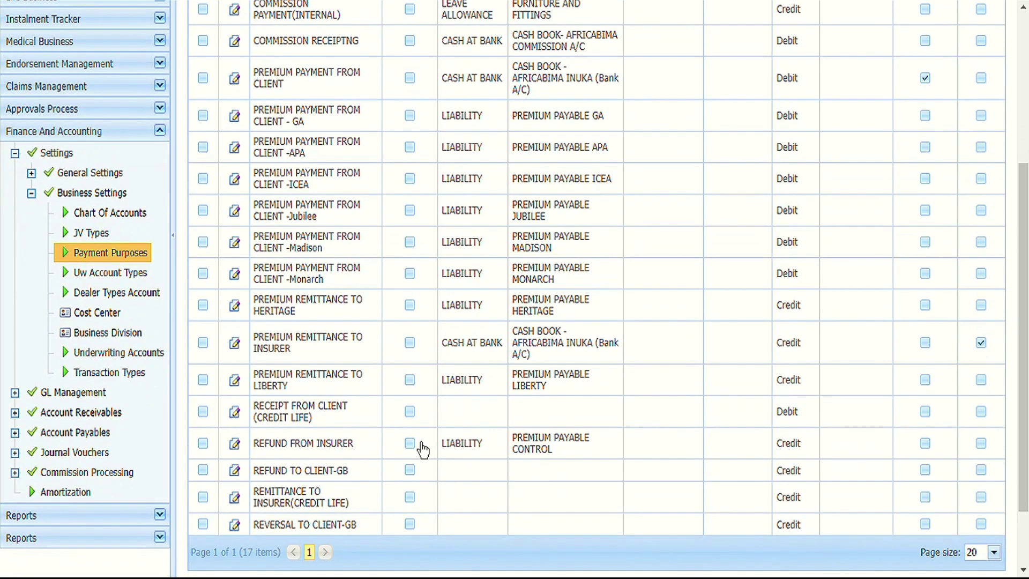
{"action": "scroll", "coordinate": [421, 449], "scroll_direction": "up", "scroll_amount": 4}
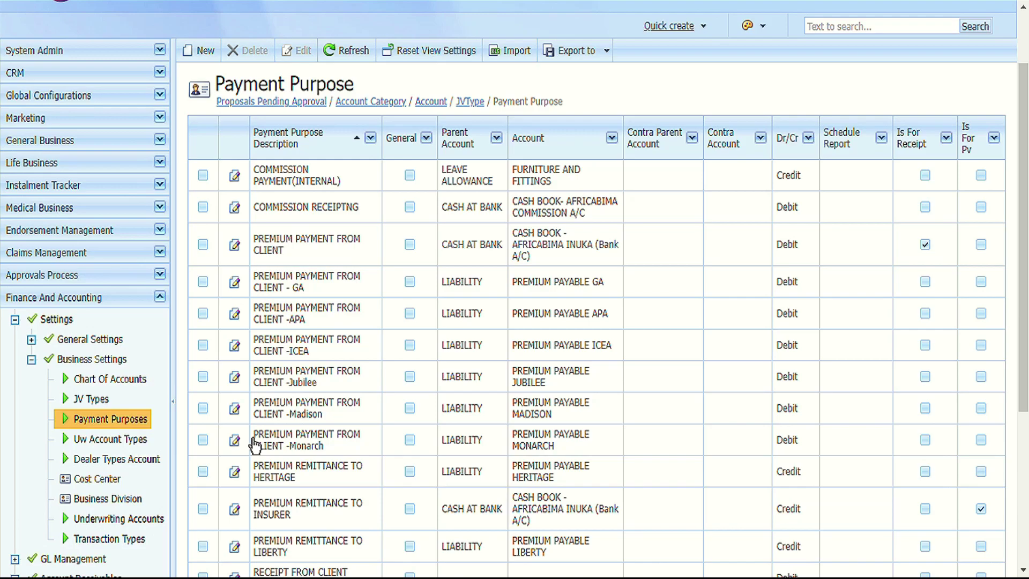
View the Uw Account Types and Dealer Types Account lists under Business Settings.
{"action": "left_click", "coordinate": [110, 439]}
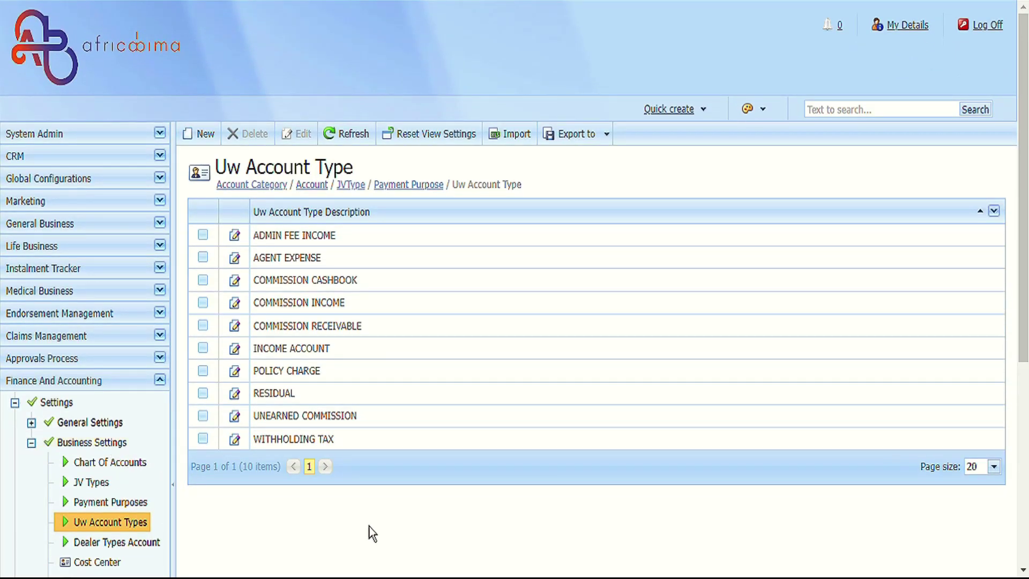
{"action": "scroll", "coordinate": [377, 529], "scroll_direction": "down", "scroll_amount": 4}
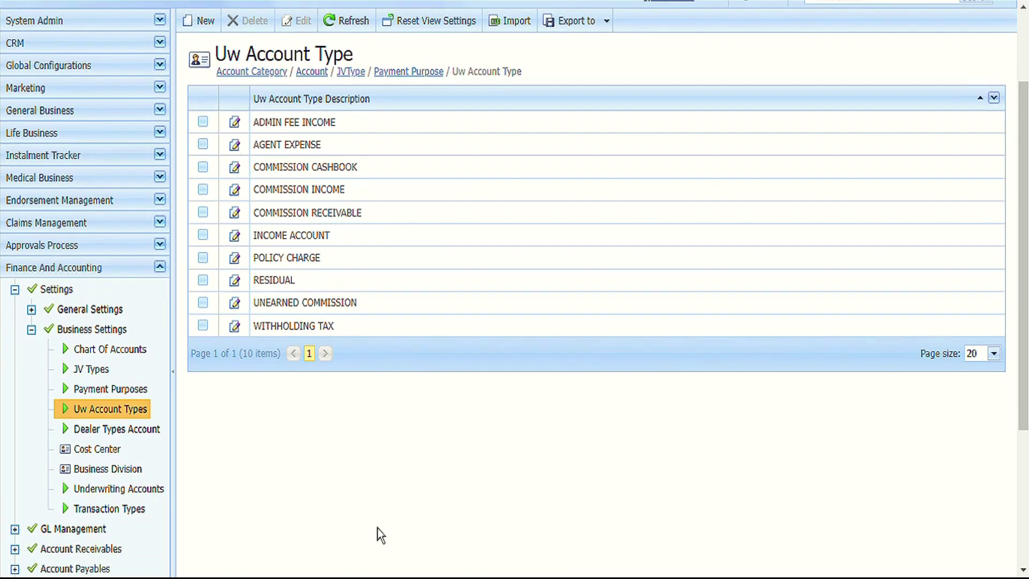
{"action": "scroll", "coordinate": [378, 529], "scroll_direction": "up", "scroll_amount": 2}
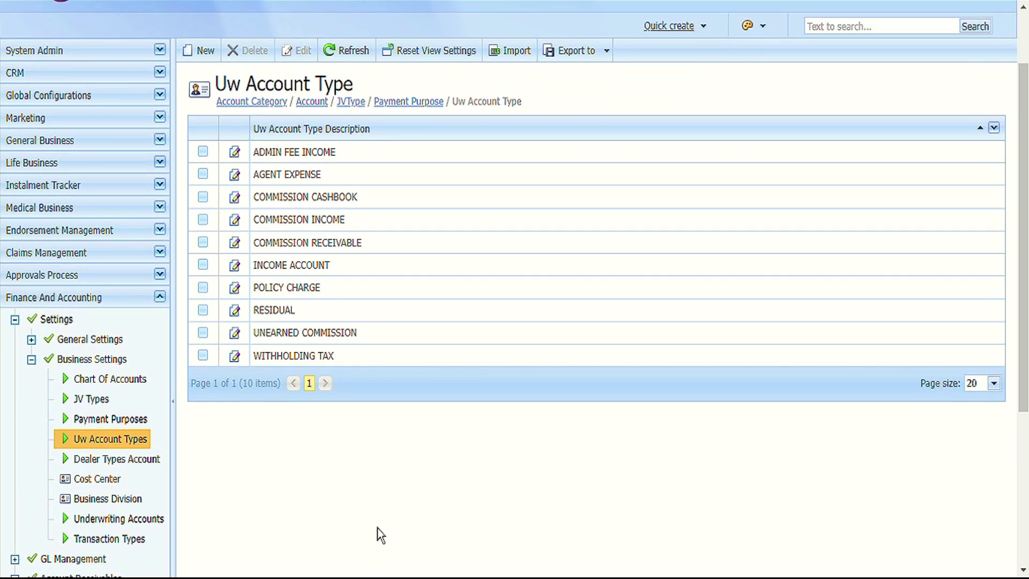
{"action": "left_click", "coordinate": [137, 464]}
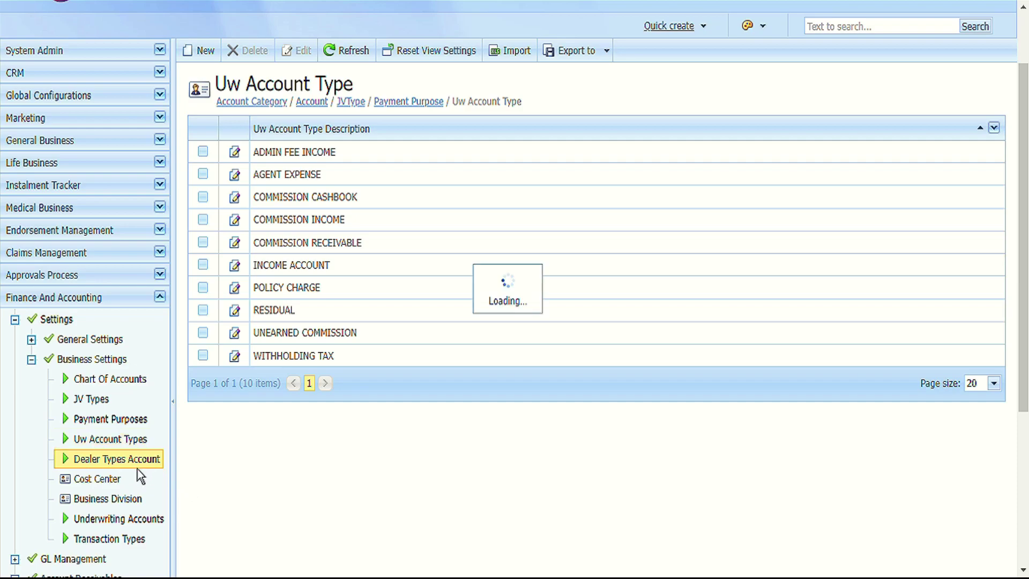
{"action": "left_click_drag", "start_coordinate": [1024, 343], "coordinate": [1023, 397]}
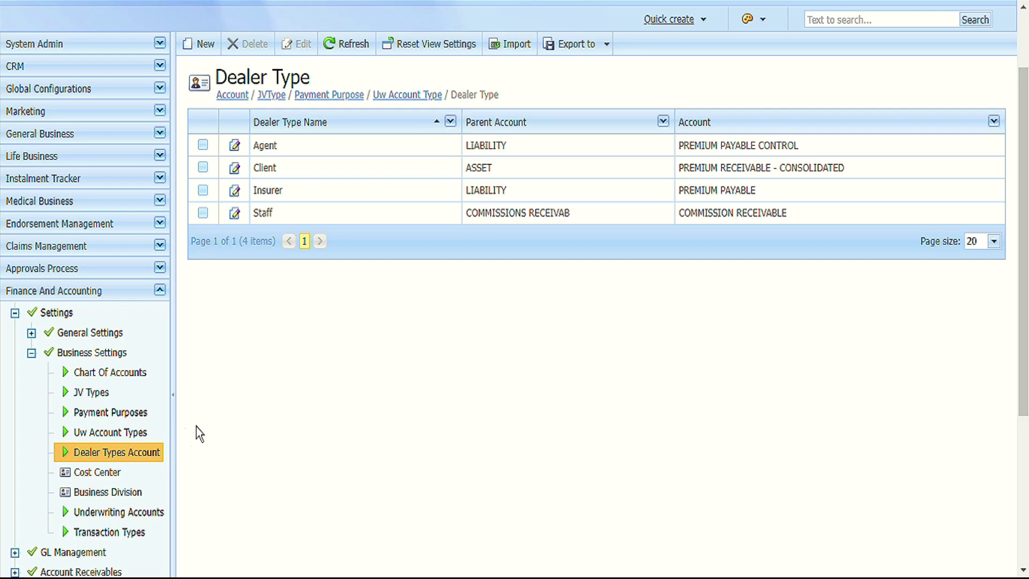
View the Cost Center and Business Division lists under Business Settings.
{"action": "left_click", "coordinate": [96, 472]}
{"action": "scroll", "coordinate": [86, 509], "scroll_direction": "down", "scroll_amount": 3}
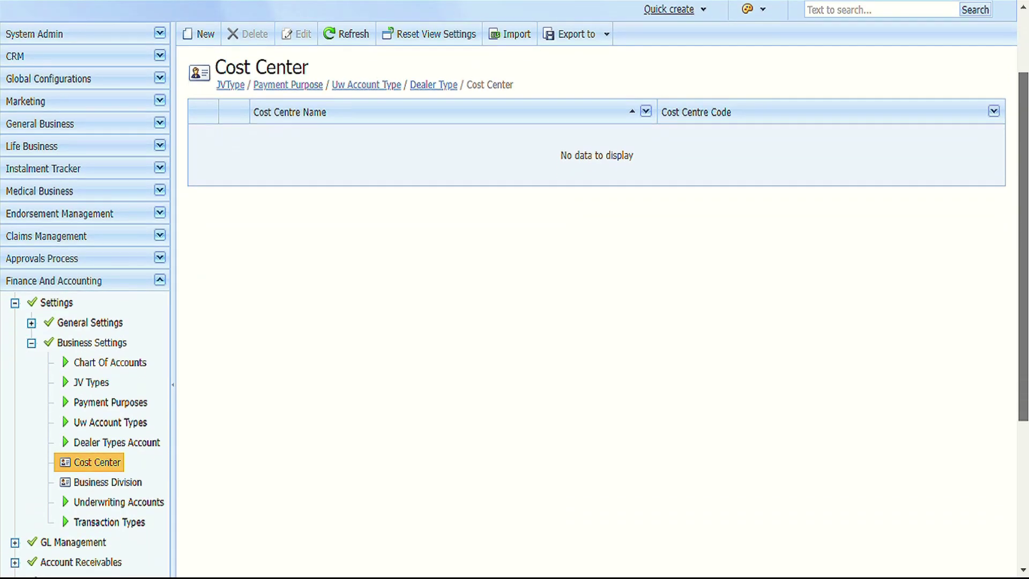
{"action": "scroll", "coordinate": [86, 510], "scroll_direction": "up", "scroll_amount": 1}
{"action": "left_click", "coordinate": [89, 524]}
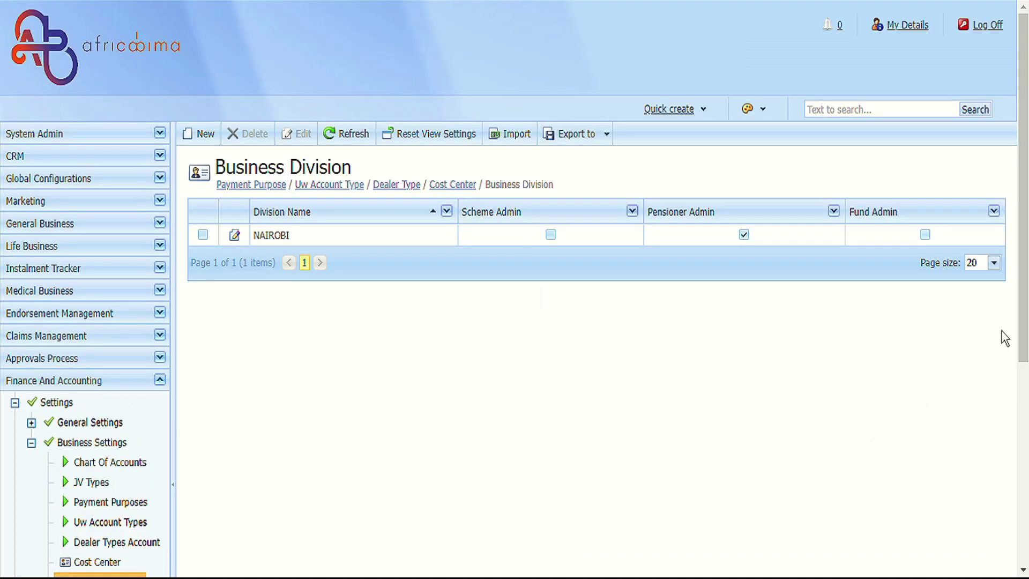
View the Underwriting Accounts and Transaction Types lists under Business Settings.
{"action": "scroll", "coordinate": [650, 444], "scroll_direction": "down", "scroll_amount": 5}
{"action": "left_click", "coordinate": [118, 510]}
{"action": "scroll", "coordinate": [966, 427], "scroll_direction": "down", "scroll_amount": 3}
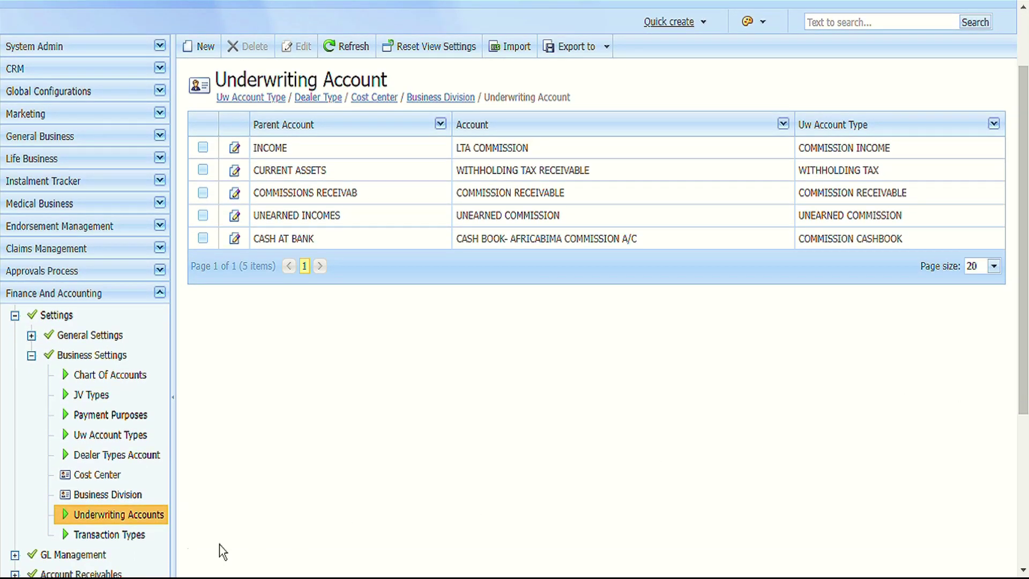
{"action": "left_click", "coordinate": [129, 535]}
{"action": "scroll", "coordinate": [590, 322], "scroll_direction": "down", "scroll_amount": 3}
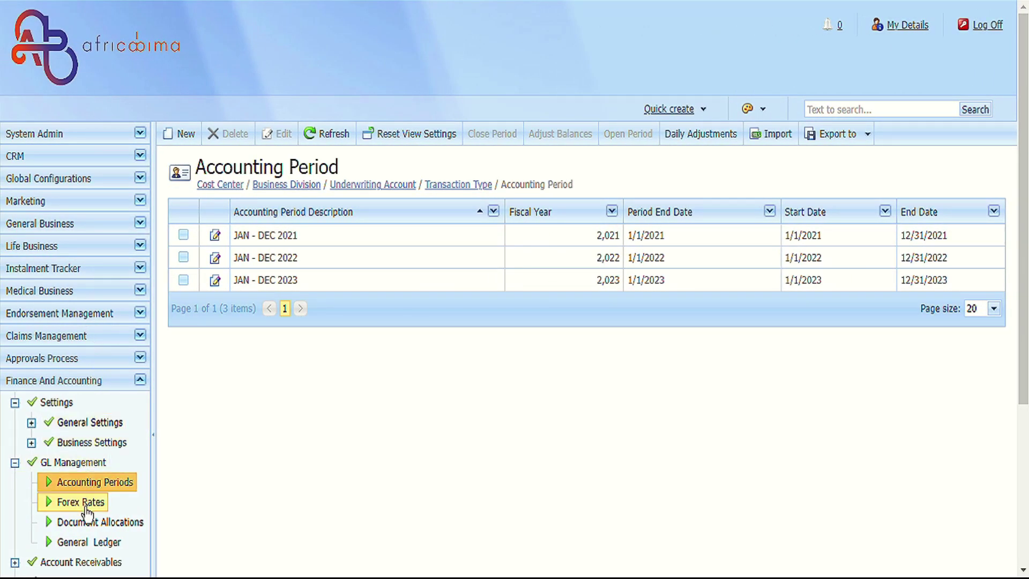
View the Forex Rates, Document Allocations and General Ledger lists, then collapse the GL Management group.
{"action": "left_click", "coordinate": [86, 509]}
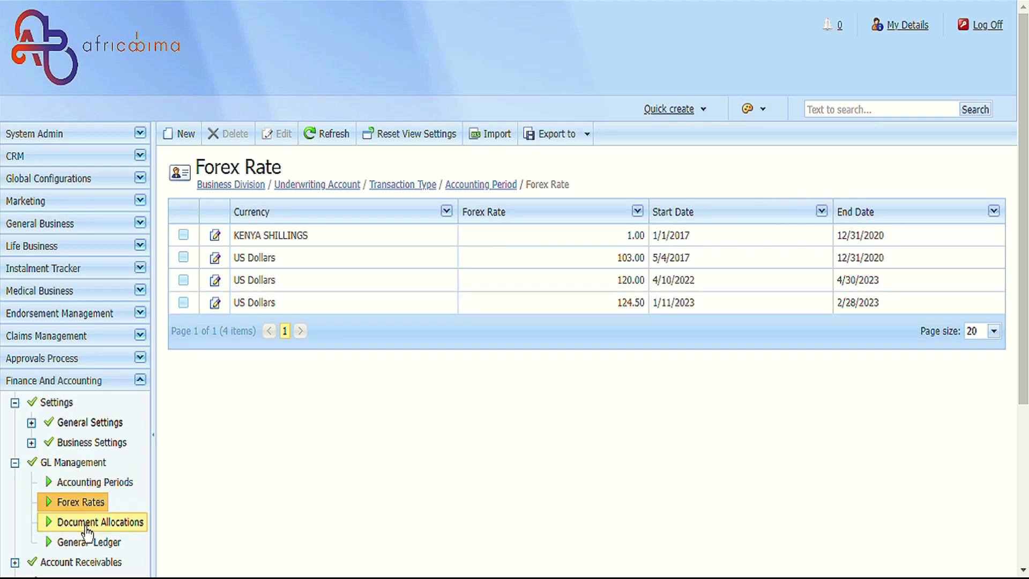
{"action": "left_click", "coordinate": [88, 531]}
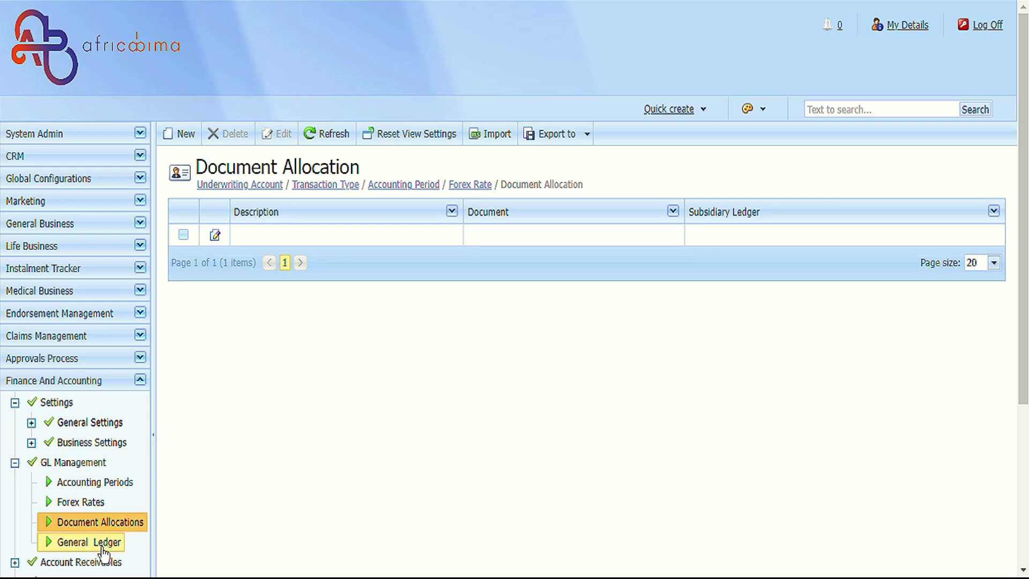
{"action": "left_click", "coordinate": [104, 547]}
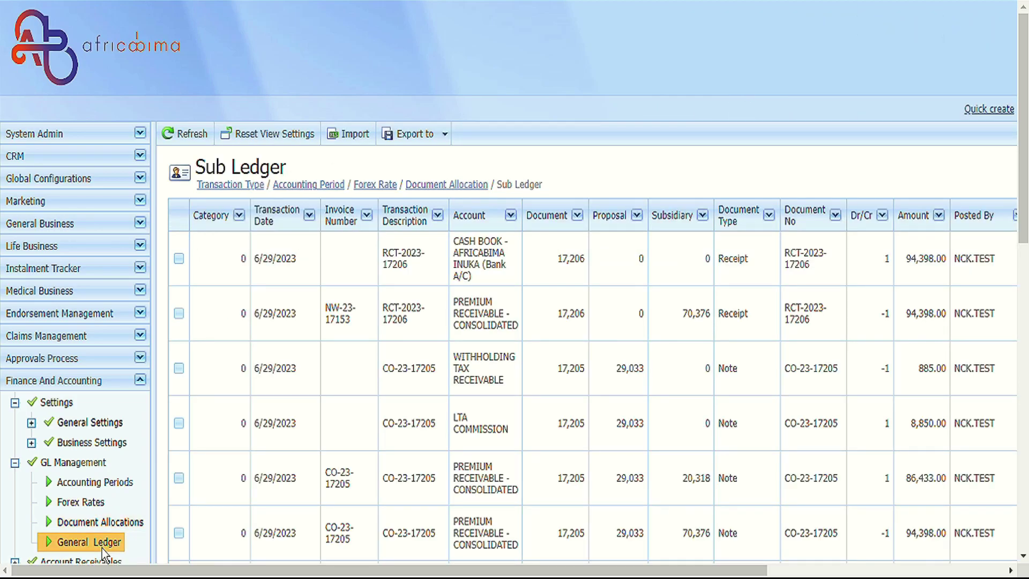
{"action": "left_click", "coordinate": [45, 472]}
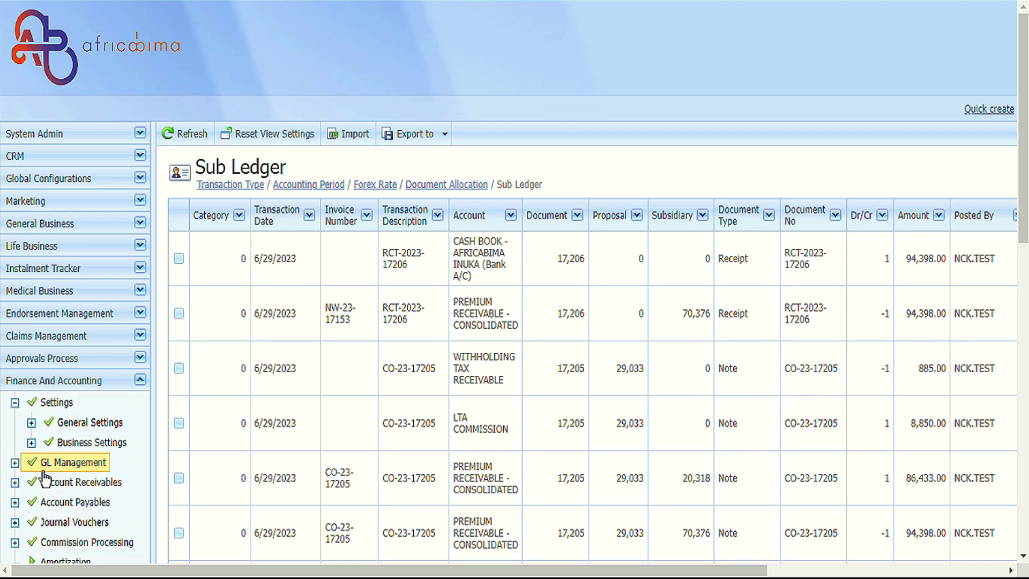
Expand Account Receivables and view its New Receipts list.
{"action": "left_click", "coordinate": [44, 489]}
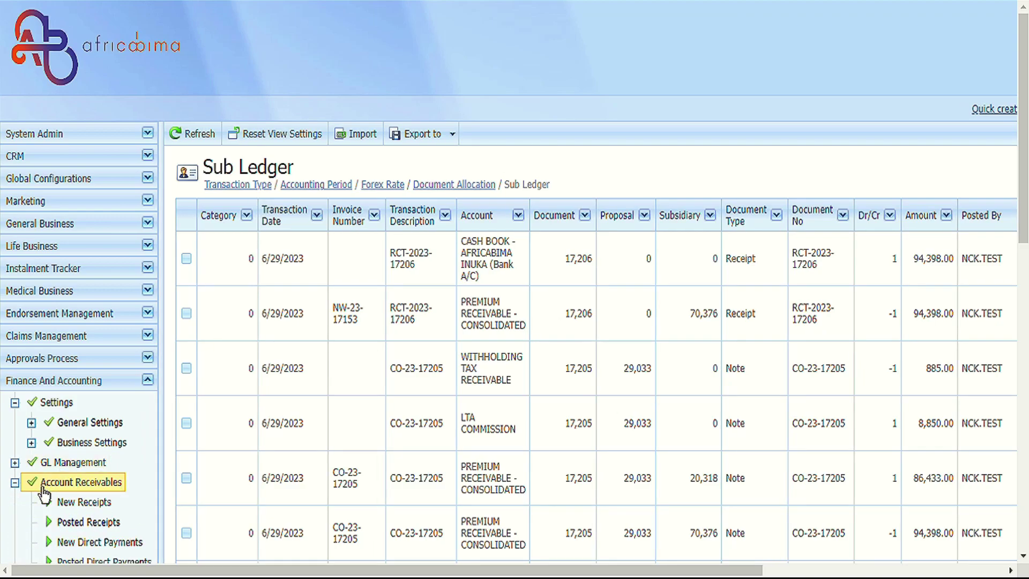
{"action": "scroll", "coordinate": [86, 486], "scroll_direction": "down", "scroll_amount": 2}
{"action": "scroll", "coordinate": [85, 486], "scroll_direction": "down", "scroll_amount": 1}
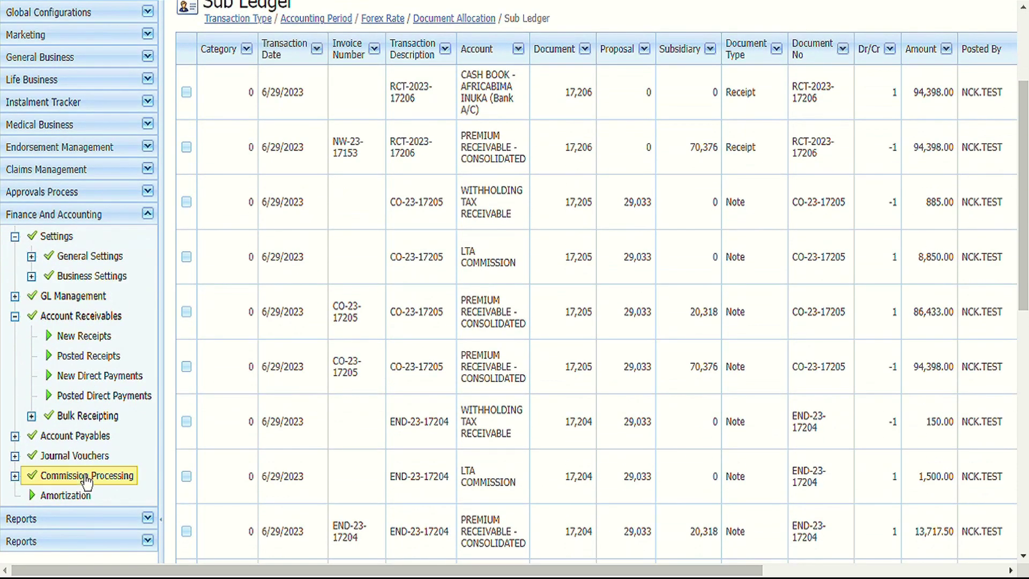
{"action": "left_click", "coordinate": [56, 338]}
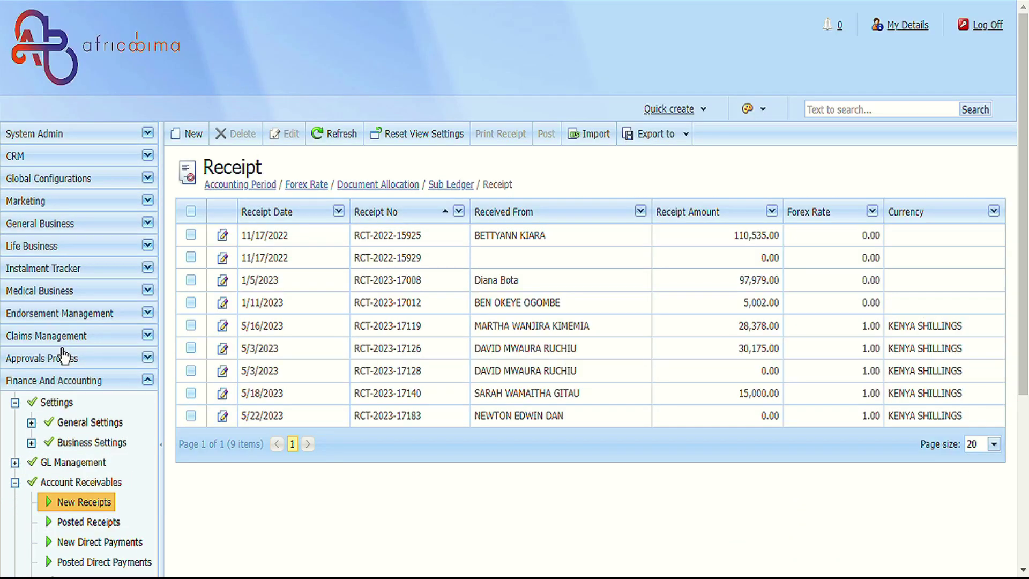
{"action": "scroll", "coordinate": [97, 423], "scroll_direction": "down", "scroll_amount": 2}
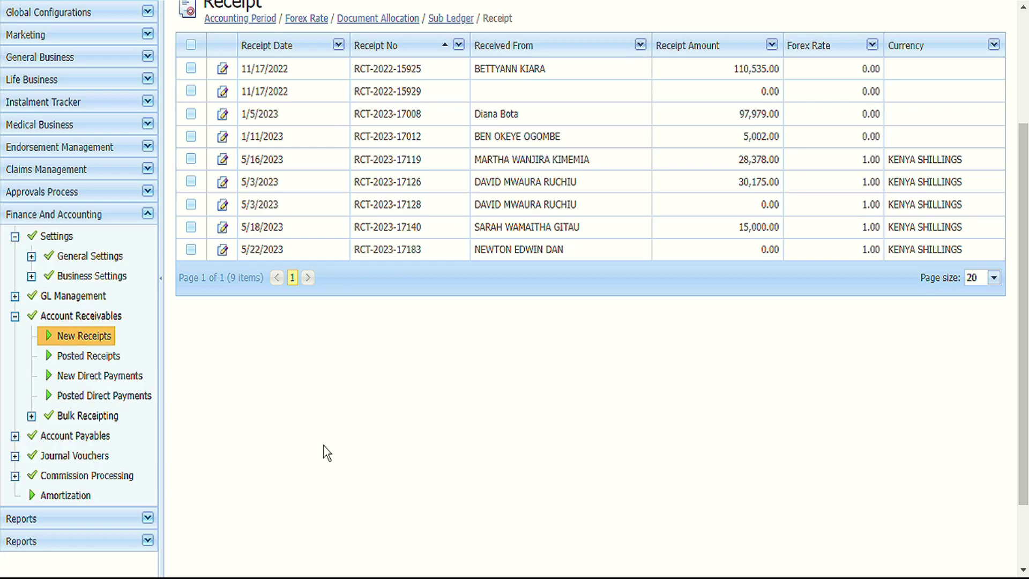
Expand Bulk Receipting under Account Receivables and view its new receipts batches.
{"action": "left_click", "coordinate": [59, 421]}
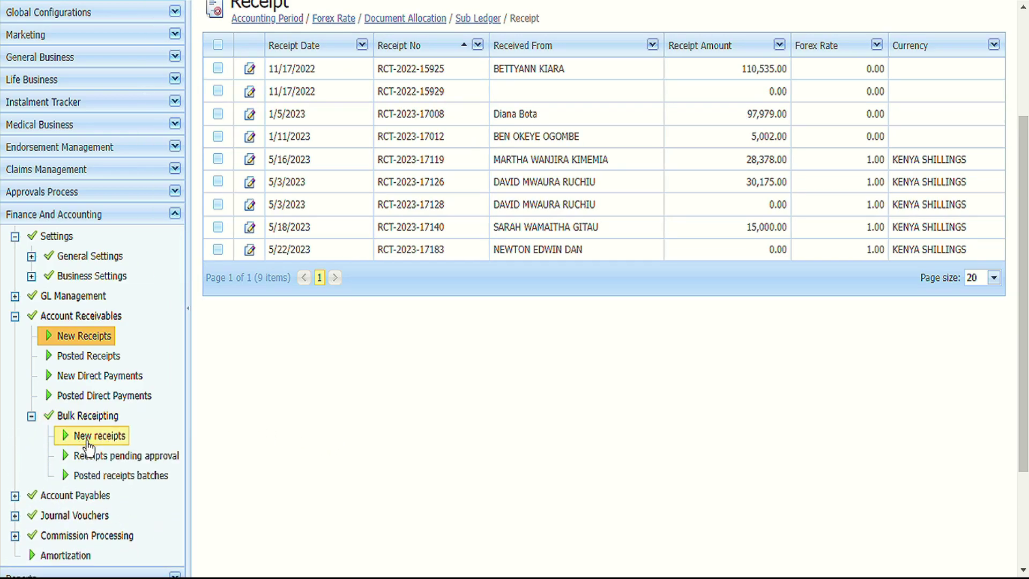
{"action": "left_click", "coordinate": [88, 439]}
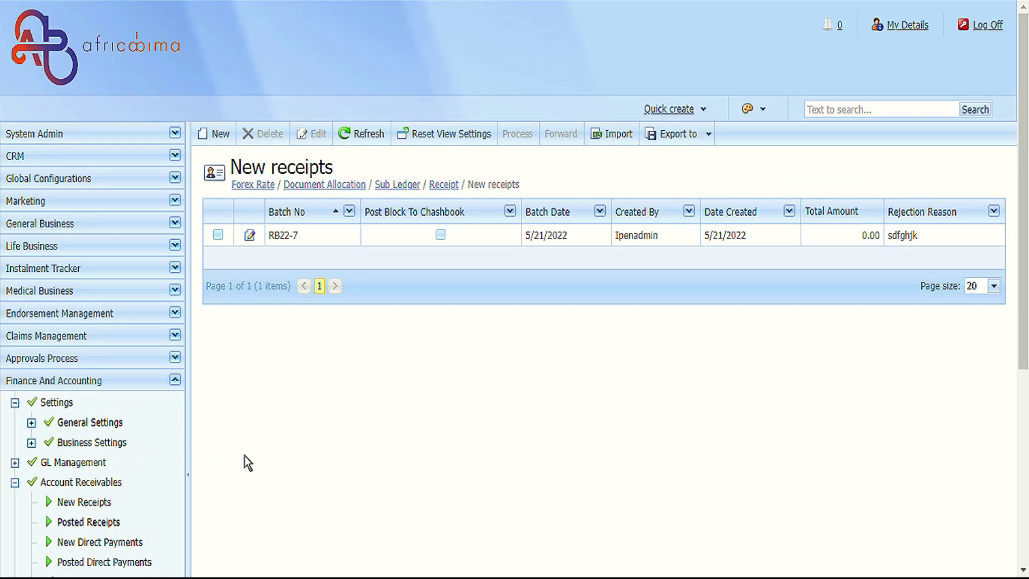
{"action": "scroll", "coordinate": [246, 461], "scroll_direction": "down", "scroll_amount": 2}
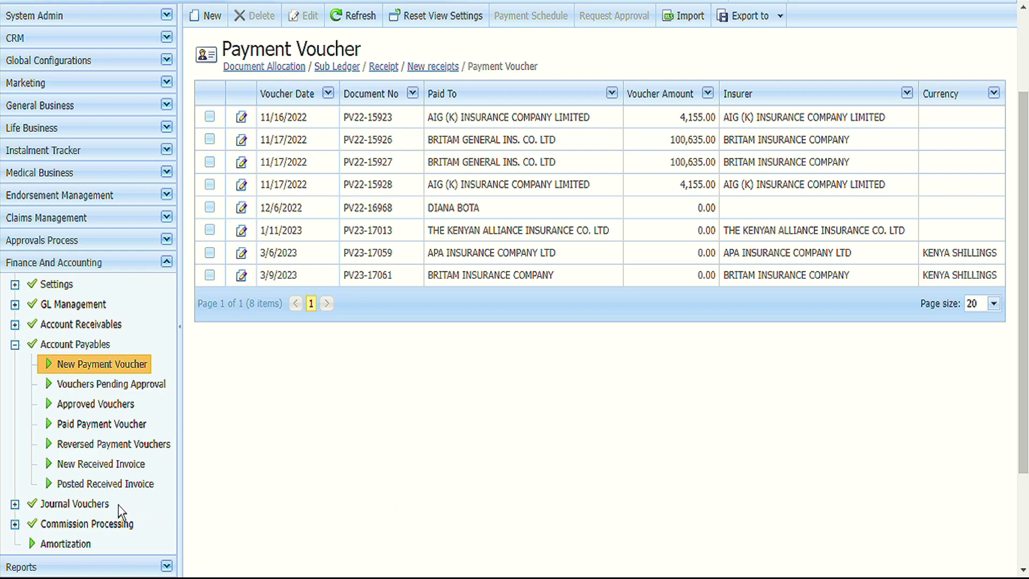
Expand Journal Vouchers, view the New Journal Vouchers list, and collapse the Account Payables group.
{"action": "left_click", "coordinate": [37, 512]}
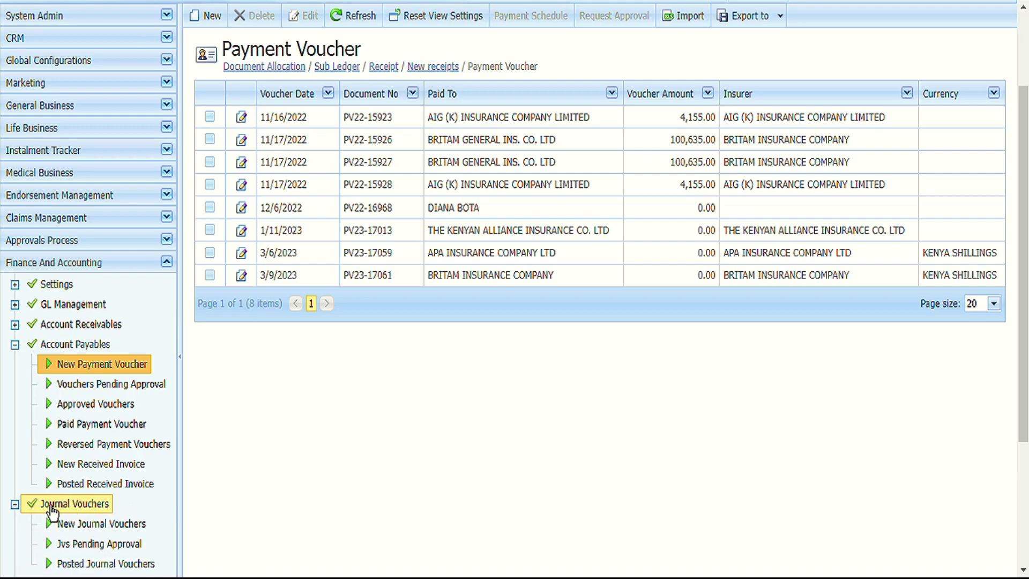
{"action": "left_click", "coordinate": [85, 527]}
{"action": "scroll", "coordinate": [118, 382], "scroll_direction": "down", "scroll_amount": 3}
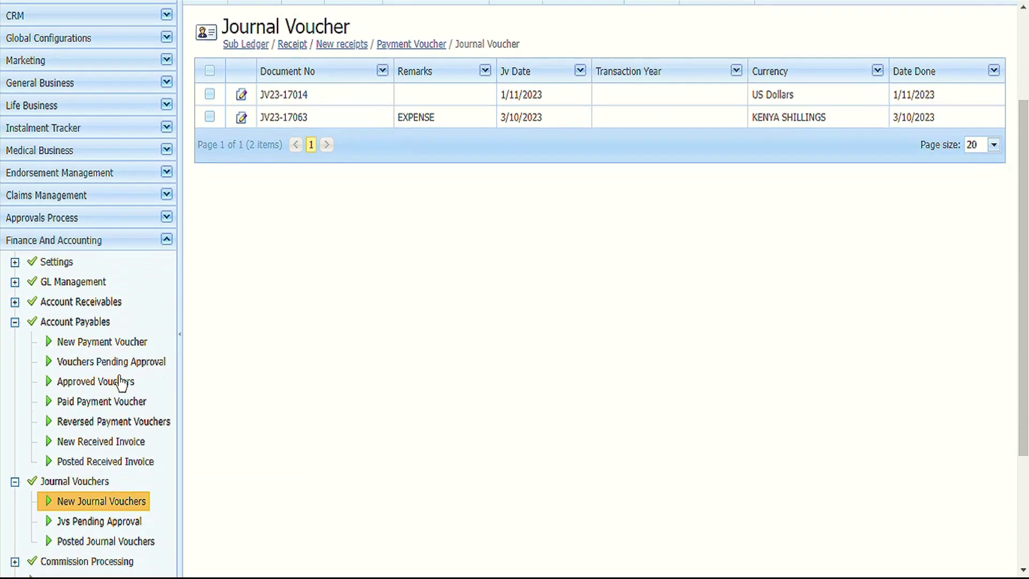
{"action": "left_click", "coordinate": [41, 301]}
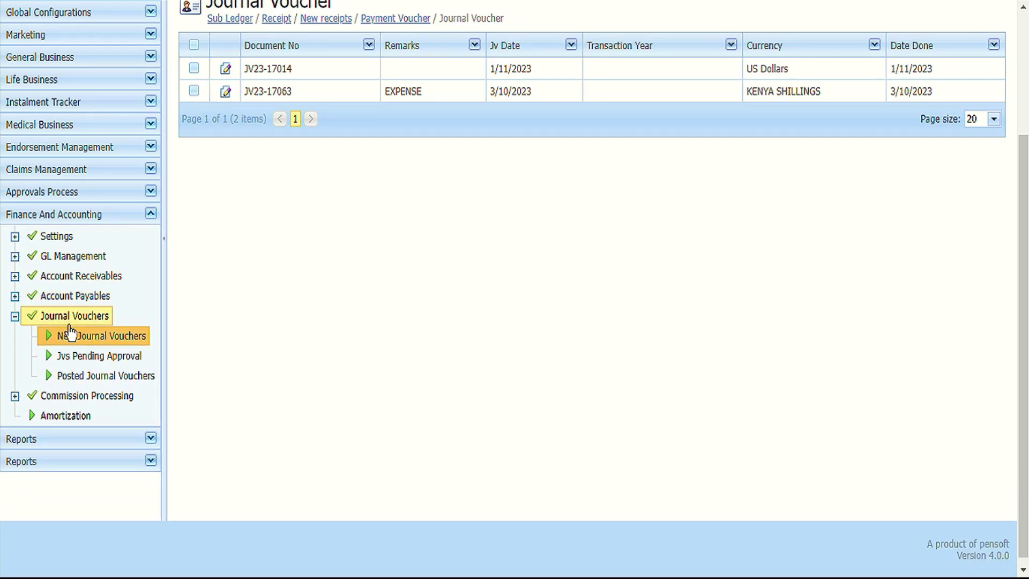
View the New Commissions Import list and the other options under Commission Processing.
{"action": "scroll", "coordinate": [386, 384], "scroll_direction": "up", "scroll_amount": 2}
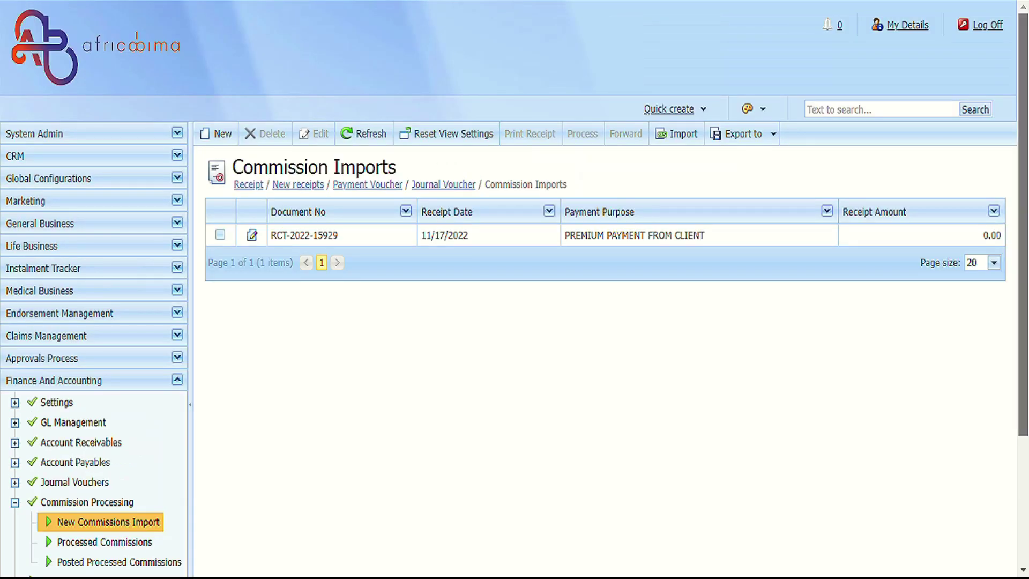
{"action": "scroll", "coordinate": [514, 290], "scroll_direction": "down", "scroll_amount": 2}
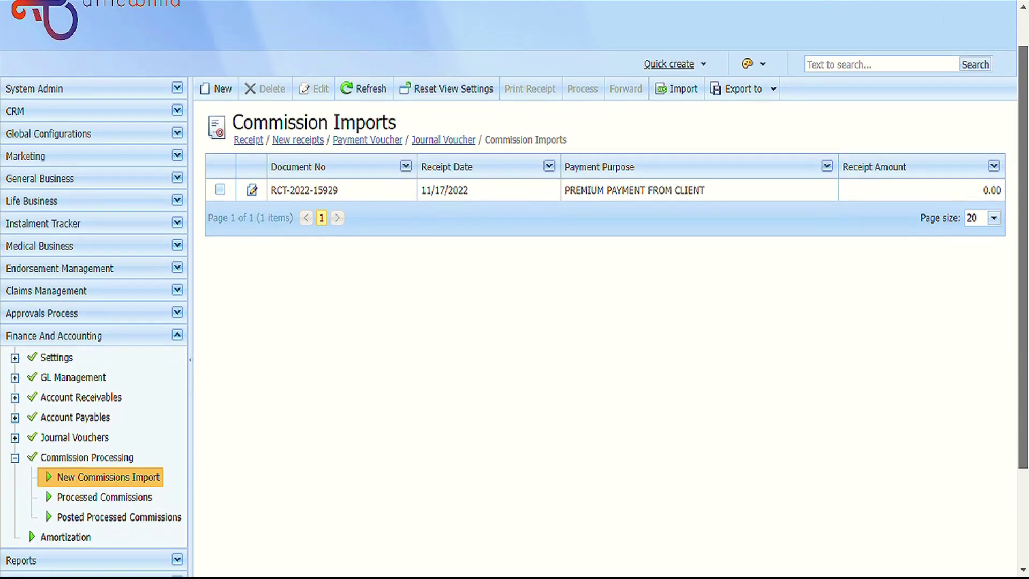
{"action": "scroll", "coordinate": [514, 289], "scroll_direction": "down", "scroll_amount": 1}
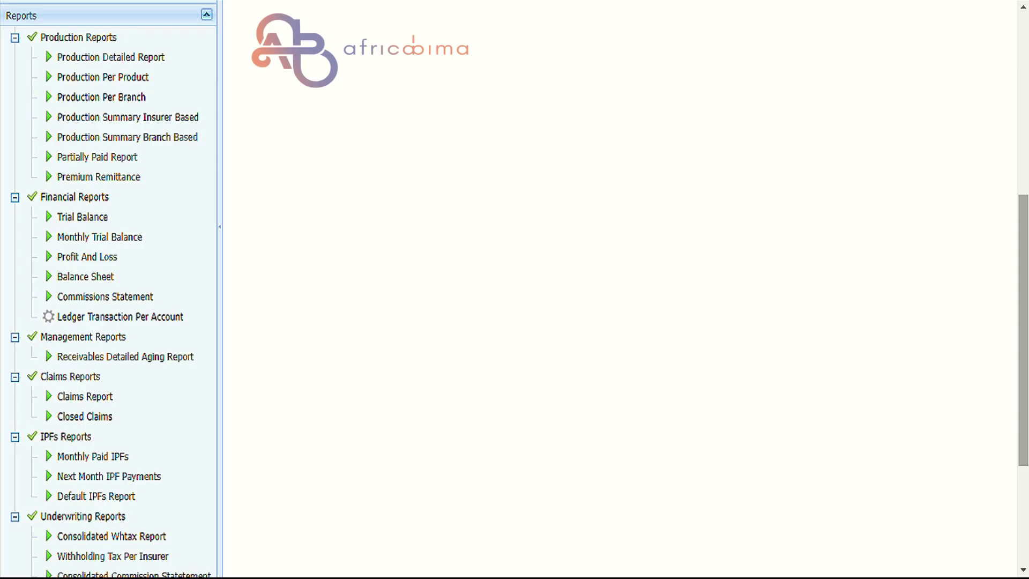
Look over the available report categories and the charts on the Main dashboard.
{"action": "scroll", "coordinate": [515, 290], "scroll_direction": "down", "scroll_amount": 3}
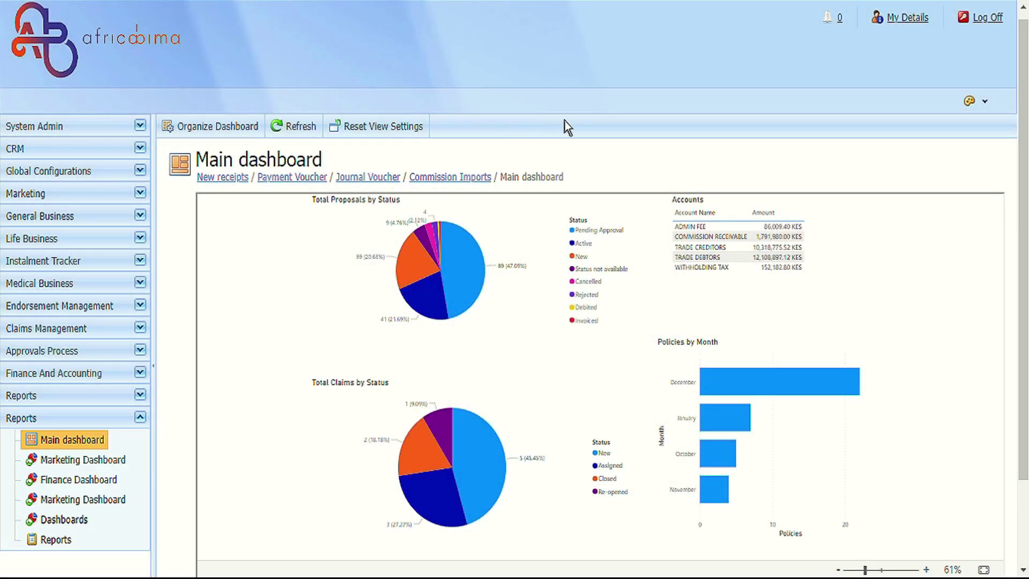
{"action": "scroll", "coordinate": [515, 289], "scroll_direction": "down", "scroll_amount": 2}
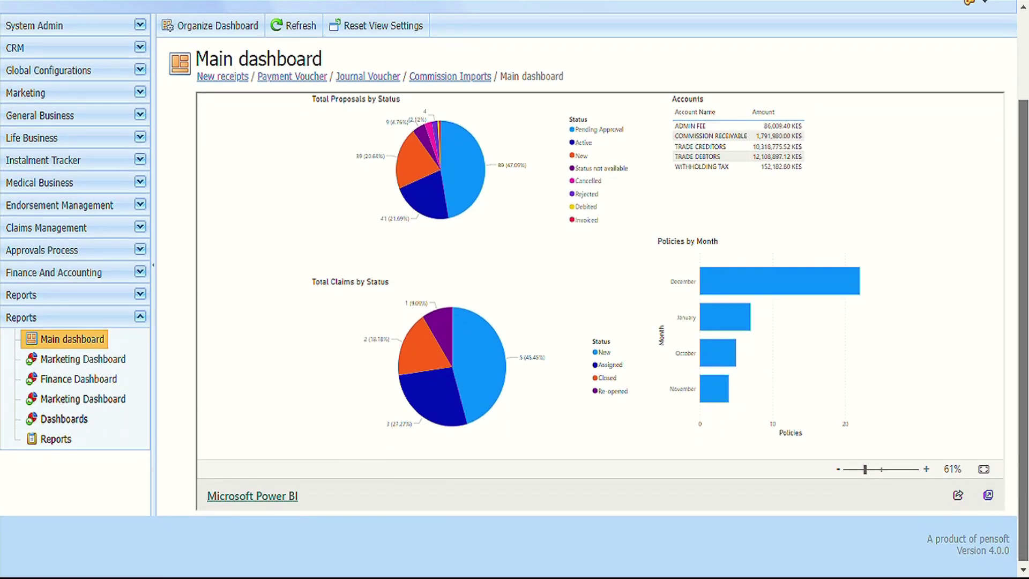
Zoom the Main dashboard in and out to inspect its proposals, claims, accounts and policies charts.
{"action": "left_click", "coordinate": [882, 481]}
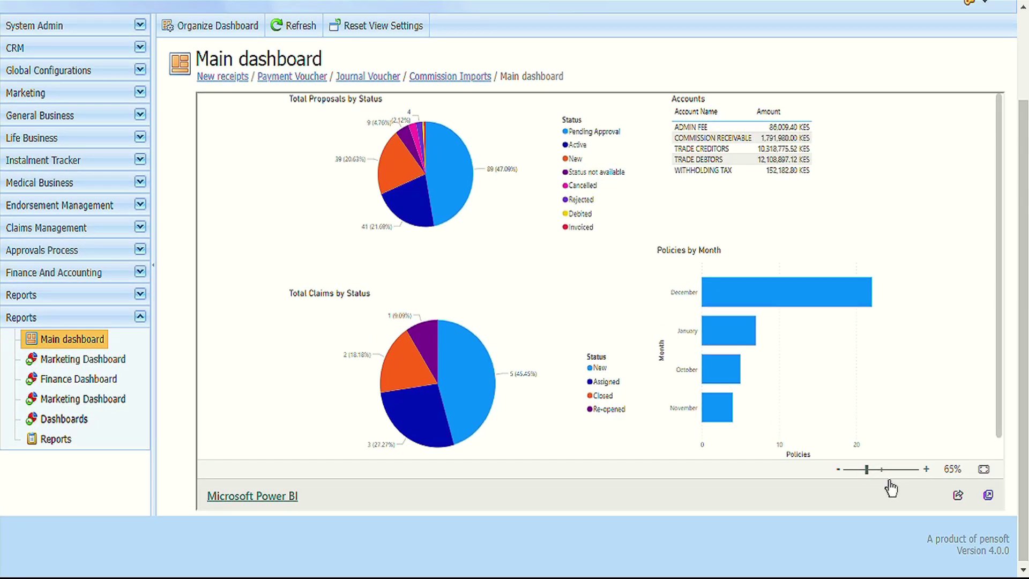
{"action": "left_click", "coordinate": [890, 482]}
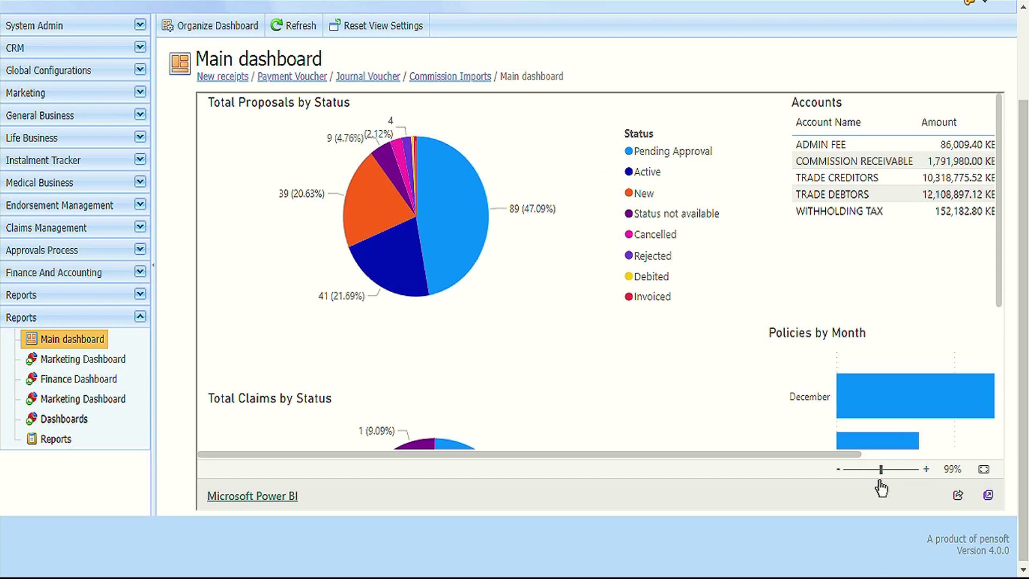
{"action": "left_click", "coordinate": [878, 485]}
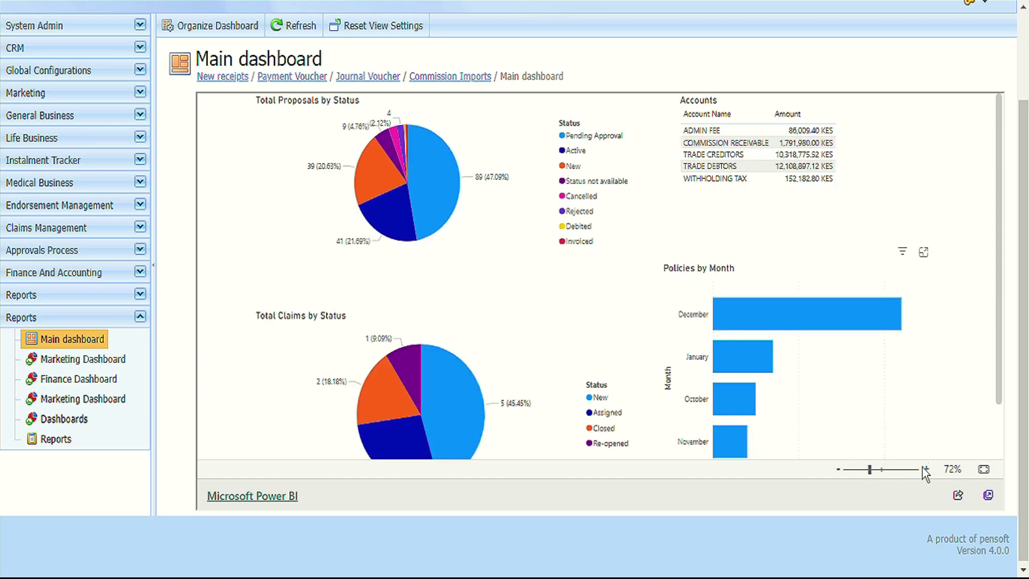
{"action": "left_click", "coordinate": [871, 477]}
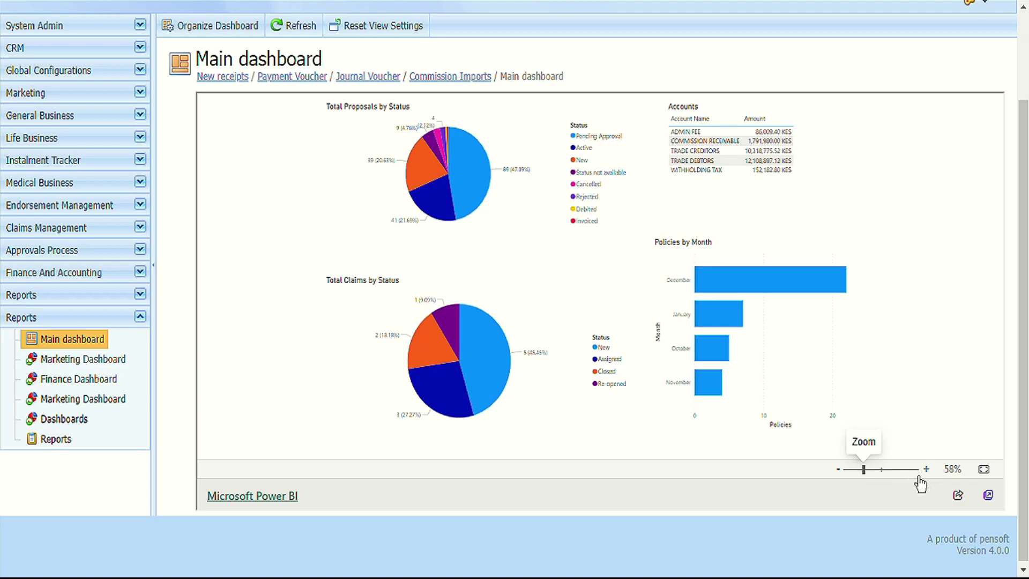
{"action": "scroll", "coordinate": [1023, 322], "scroll_direction": "up", "scroll_amount": 1}
{"action": "scroll", "coordinate": [1022, 322], "scroll_direction": "up", "scroll_amount": 2}
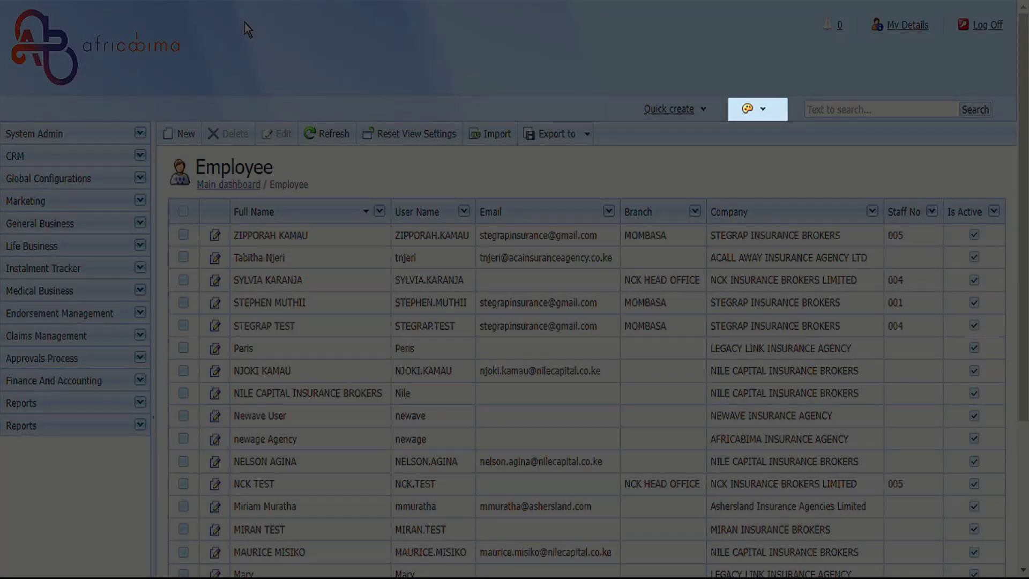
Try several interface themes on the Employee list, starting with the glossy black one and ending with the pale teal one.
{"action": "left_click", "coordinate": [763, 110]}
{"action": "left_click", "coordinate": [770, 155]}
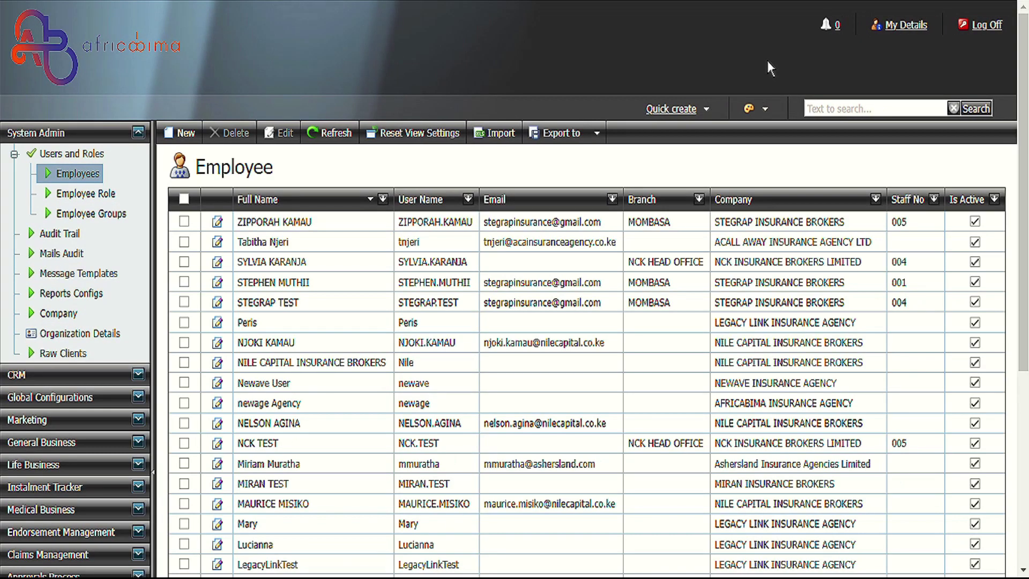
{"action": "left_click", "coordinate": [764, 109]}
{"action": "left_click", "coordinate": [831, 172]}
{"action": "left_click", "coordinate": [748, 108]}
{"action": "left_click", "coordinate": [772, 184]}
{"action": "left_click", "coordinate": [741, 109]}
{"action": "left_click", "coordinate": [776, 223]}
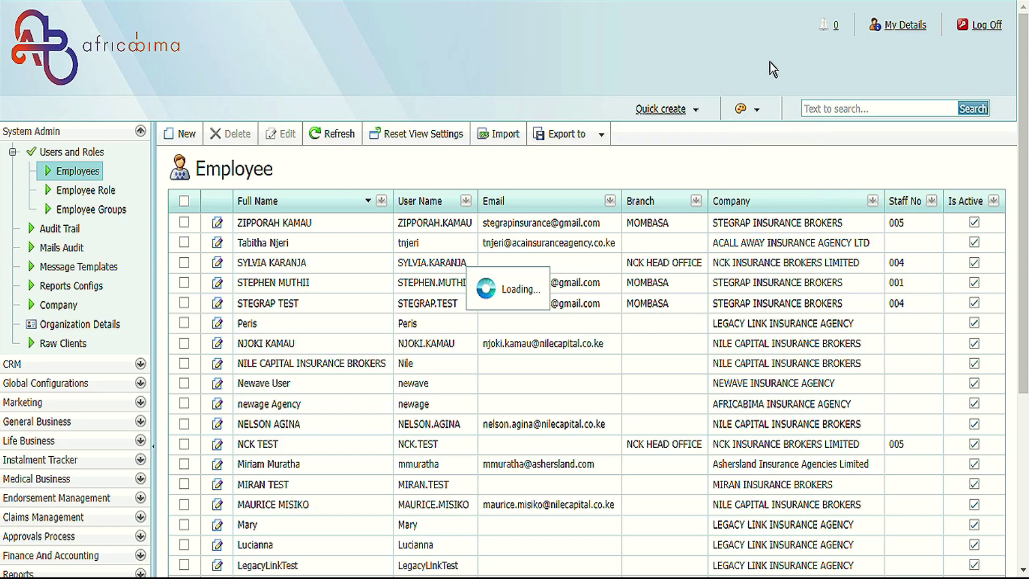
Preview four more interface themes further down the theme list, ending with the flat dark grey one.
{"action": "left_click", "coordinate": [756, 109]}
{"action": "left_click", "coordinate": [783, 234]}
{"action": "left_click", "coordinate": [756, 109]}
{"action": "left_click", "coordinate": [802, 255]}
{"action": "left_click", "coordinate": [759, 109]}
{"action": "left_click", "coordinate": [804, 269]}
{"action": "left_click", "coordinate": [760, 109]}
{"action": "left_click", "coordinate": [826, 290]}
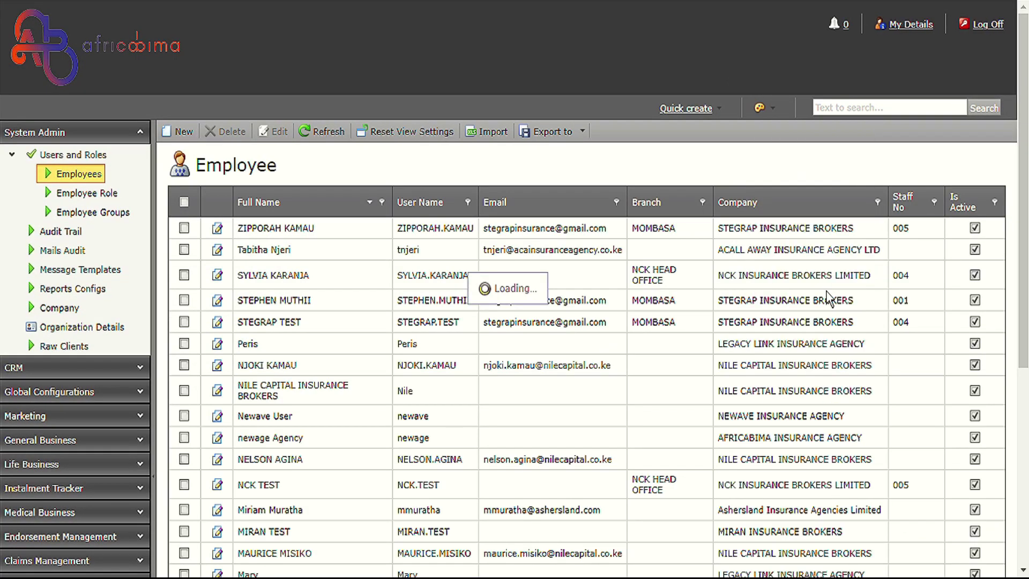
Preview the remaining interface themes, including the crimson one, and finish by applying the bright green theme.
{"action": "left_click", "coordinate": [759, 108]}
{"action": "left_click", "coordinate": [831, 327]}
{"action": "left_click", "coordinate": [760, 108]}
{"action": "left_click", "coordinate": [825, 348]}
{"action": "left_click", "coordinate": [760, 108]}
{"action": "left_click", "coordinate": [774, 128]}
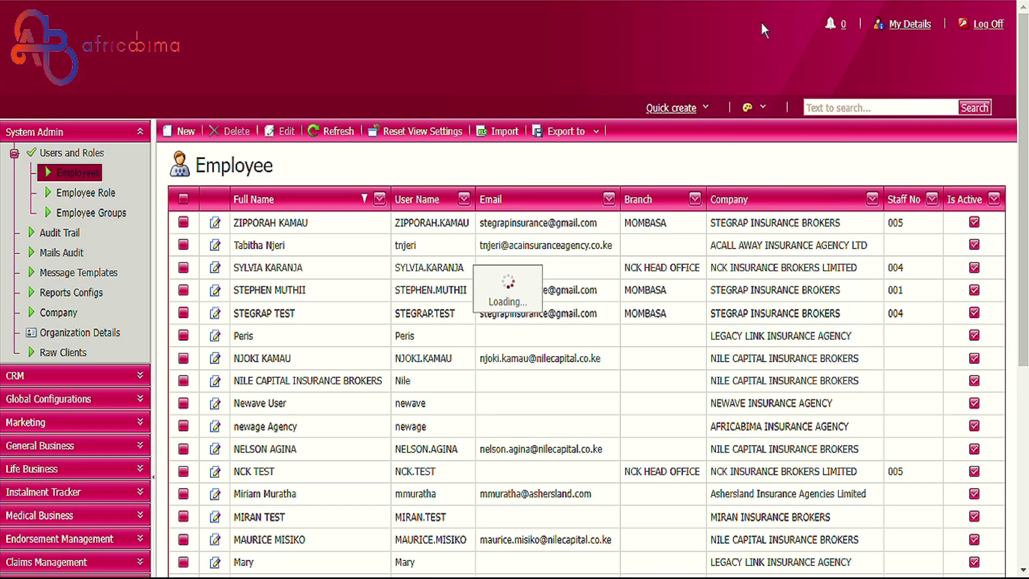
{"action": "left_click", "coordinate": [759, 108]}
{"action": "left_click", "coordinate": [788, 391]}
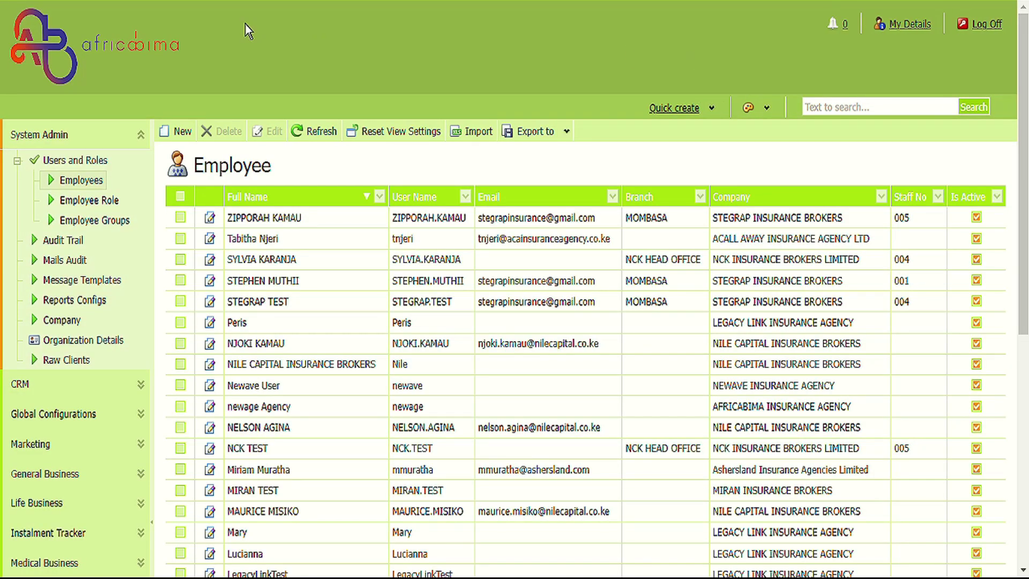